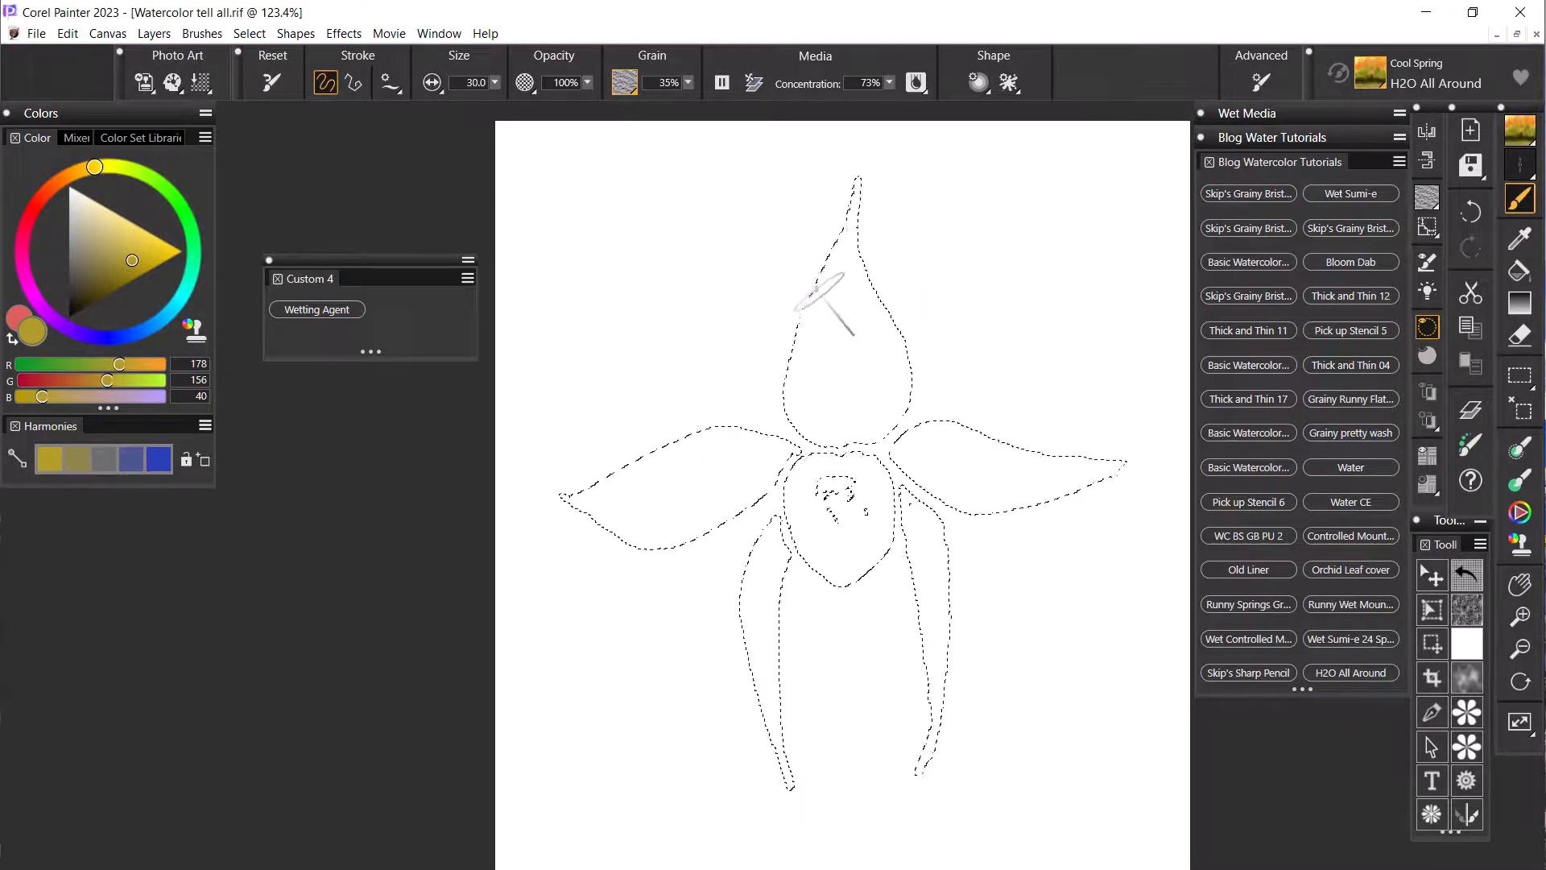
# Step: Try a yellow wash over the top petal with the H2O All Around brush and undo it
pyautogui.moveTo(822, 301)
pyautogui.mouseDown()
pyautogui.moveTo(795, 374)
pyautogui.moveTo(804, 422)
pyautogui.moveTo(898, 424)
pyautogui.moveTo(912, 372)
pyautogui.mouseUp()
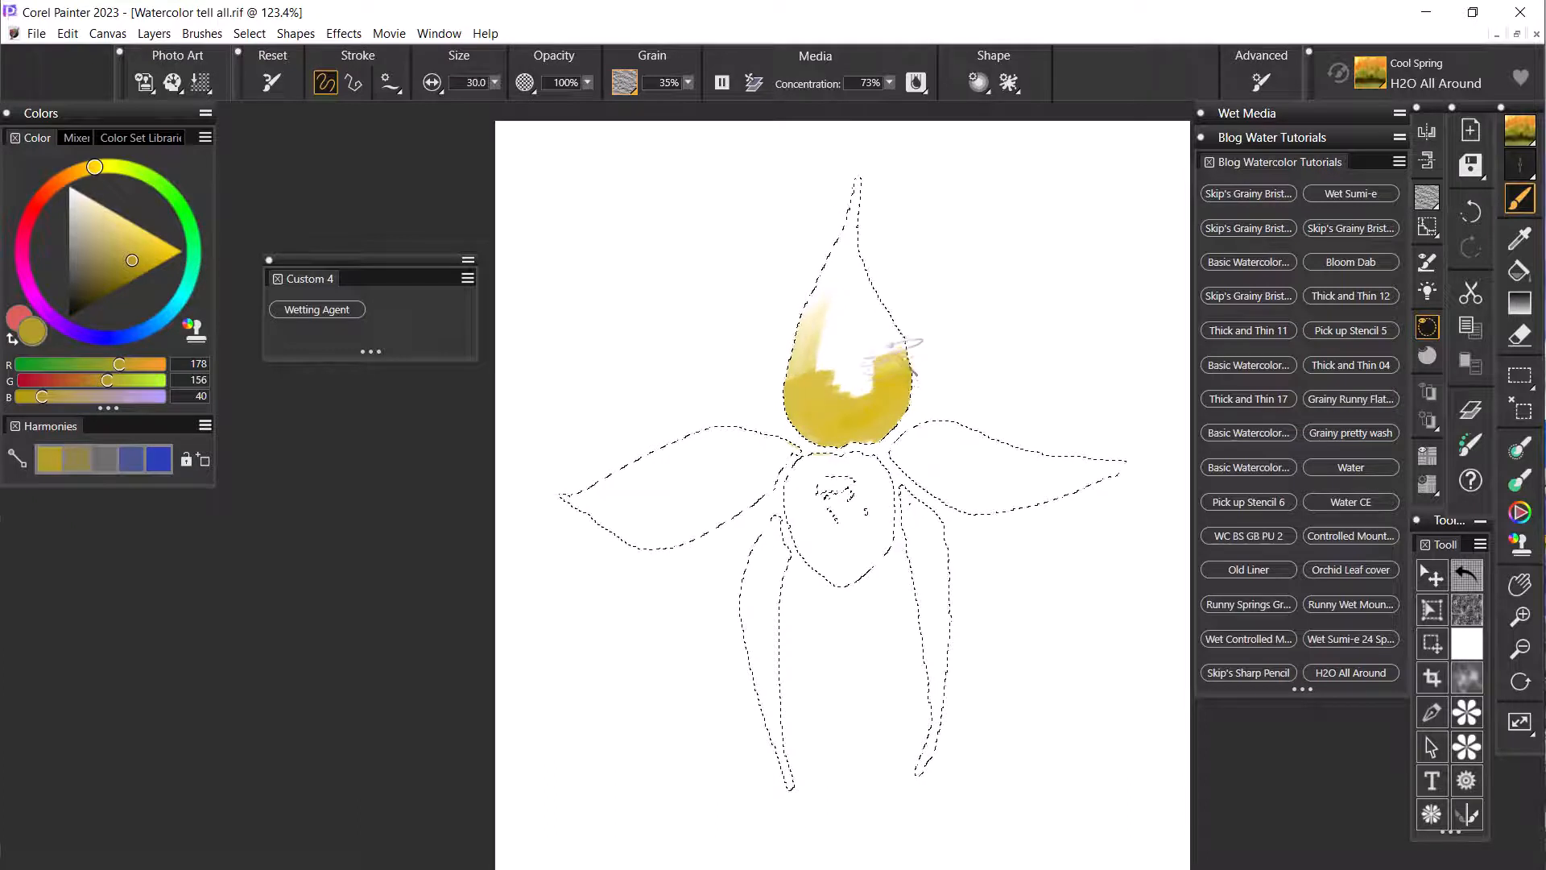
pyautogui.moveTo(906, 349)
pyautogui.mouseDown()
pyautogui.moveTo(873, 411)
pyautogui.moveTo(881, 378)
pyautogui.moveTo(850, 401)
pyautogui.moveTo(851, 381)
pyautogui.moveTo(825, 383)
pyautogui.moveTo(828, 356)
pyautogui.moveTo(818, 372)
pyautogui.moveTo(836, 373)
pyautogui.moveTo(841, 415)
pyautogui.moveTo(887, 408)
pyautogui.moveTo(862, 407)
pyautogui.moveTo(835, 345)
pyautogui.moveTo(824, 358)
pyautogui.moveTo(835, 259)
pyautogui.moveTo(842, 380)
pyautogui.moveTo(859, 208)
pyautogui.moveTo(867, 306)
pyautogui.moveTo(867, 179)
pyautogui.moveTo(852, 352)
pyautogui.moveTo(863, 289)
pyautogui.moveTo(856, 342)
pyautogui.moveTo(892, 265)
pyautogui.moveTo(919, 372)
pyautogui.moveTo(890, 356)
pyautogui.moveTo(853, 411)
pyautogui.mouseUp()
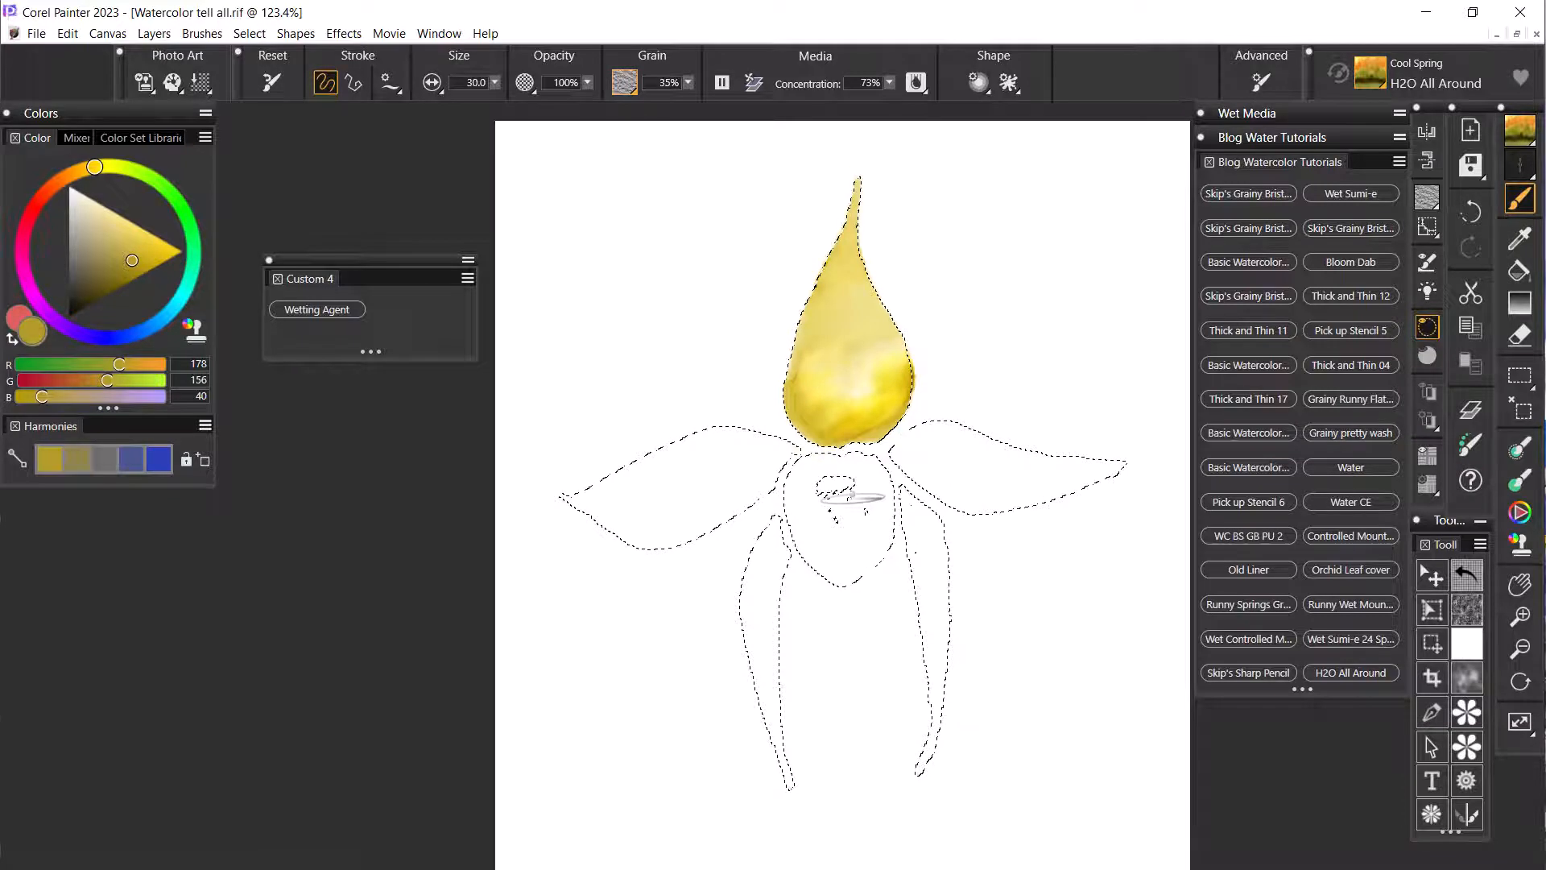
pyautogui.hotkey('ctrl', 'z')
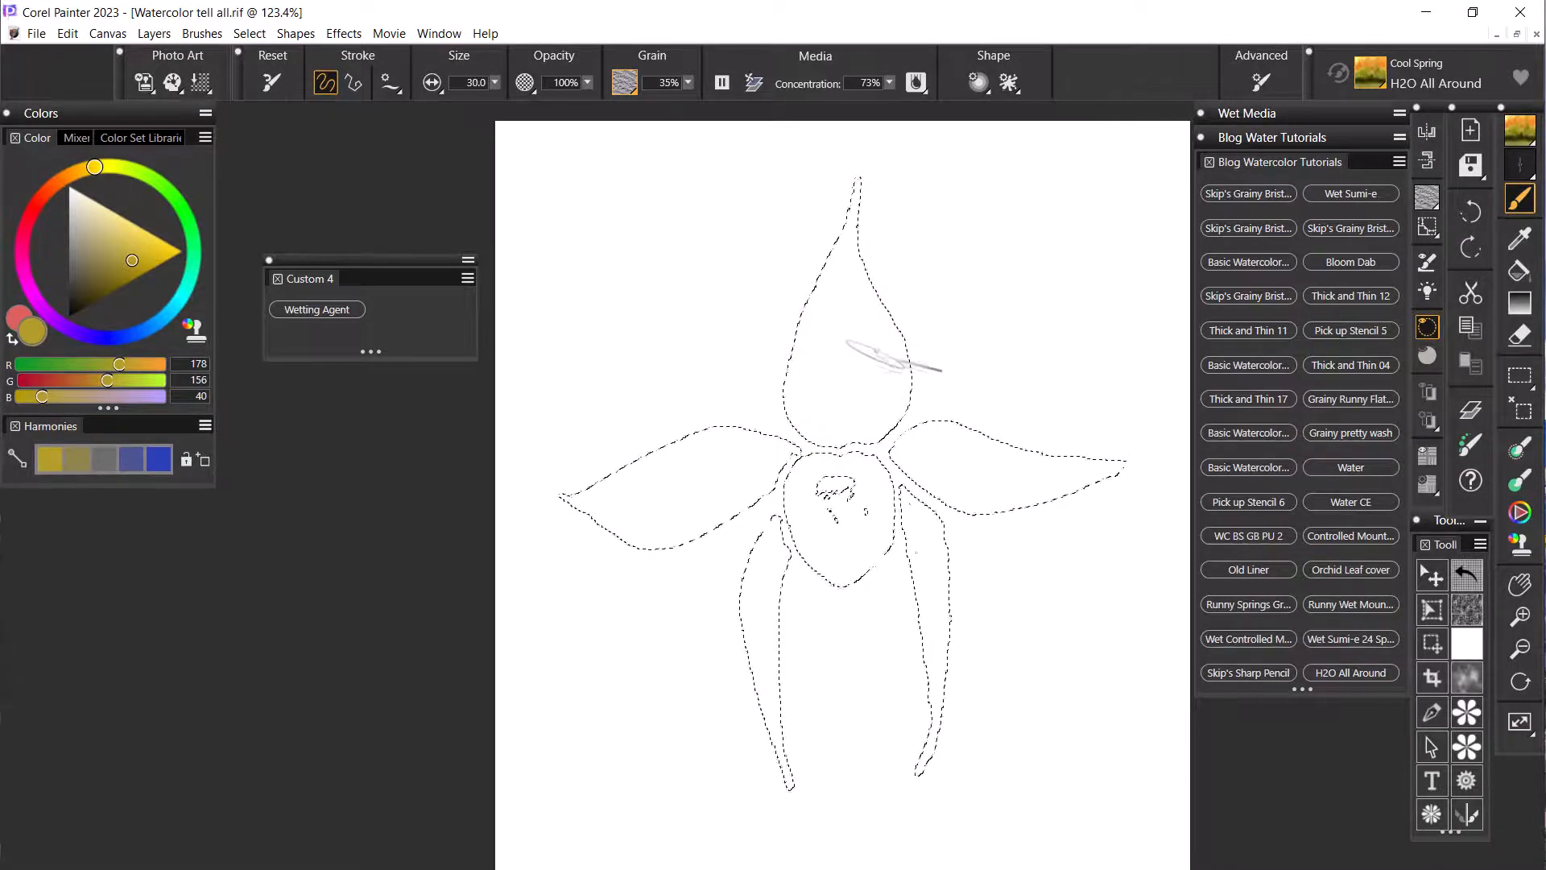
# Step: Build up a yellow wash over the top petal, and go over its middle with yellow-green (RGB 164, 178, 40)
pyautogui.moveTo(874, 354)
pyautogui.mouseDown()
pyautogui.moveTo(824, 388)
pyautogui.moveTo(797, 385)
pyautogui.moveTo(841, 443)
pyautogui.moveTo(879, 449)
pyautogui.moveTo(898, 427)
pyautogui.moveTo(885, 394)
pyautogui.moveTo(858, 415)
pyautogui.moveTo(878, 374)
pyautogui.moveTo(911, 396)
pyautogui.moveTo(890, 348)
pyautogui.moveTo(921, 384)
pyautogui.mouseUp()
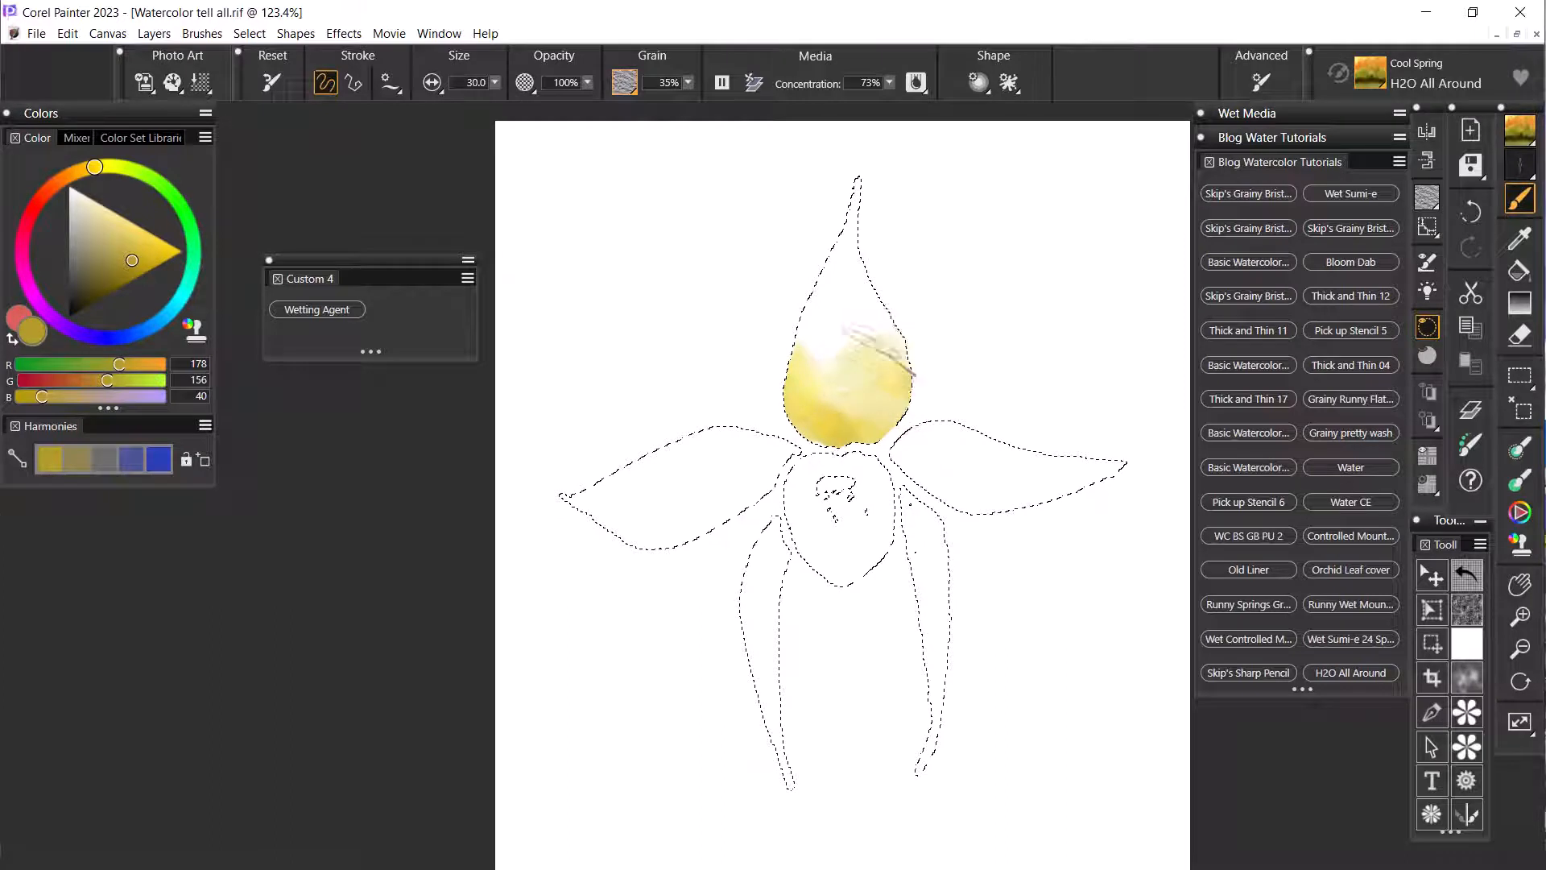
pyautogui.moveTo(848, 328)
pyautogui.mouseDown()
pyautogui.moveTo(780, 305)
pyautogui.moveTo(855, 305)
pyautogui.moveTo(874, 190)
pyautogui.moveTo(842, 358)
pyautogui.moveTo(882, 439)
pyautogui.moveTo(910, 402)
pyautogui.moveTo(905, 459)
pyautogui.moveTo(869, 347)
pyautogui.moveTo(835, 306)
pyautogui.mouseUp()
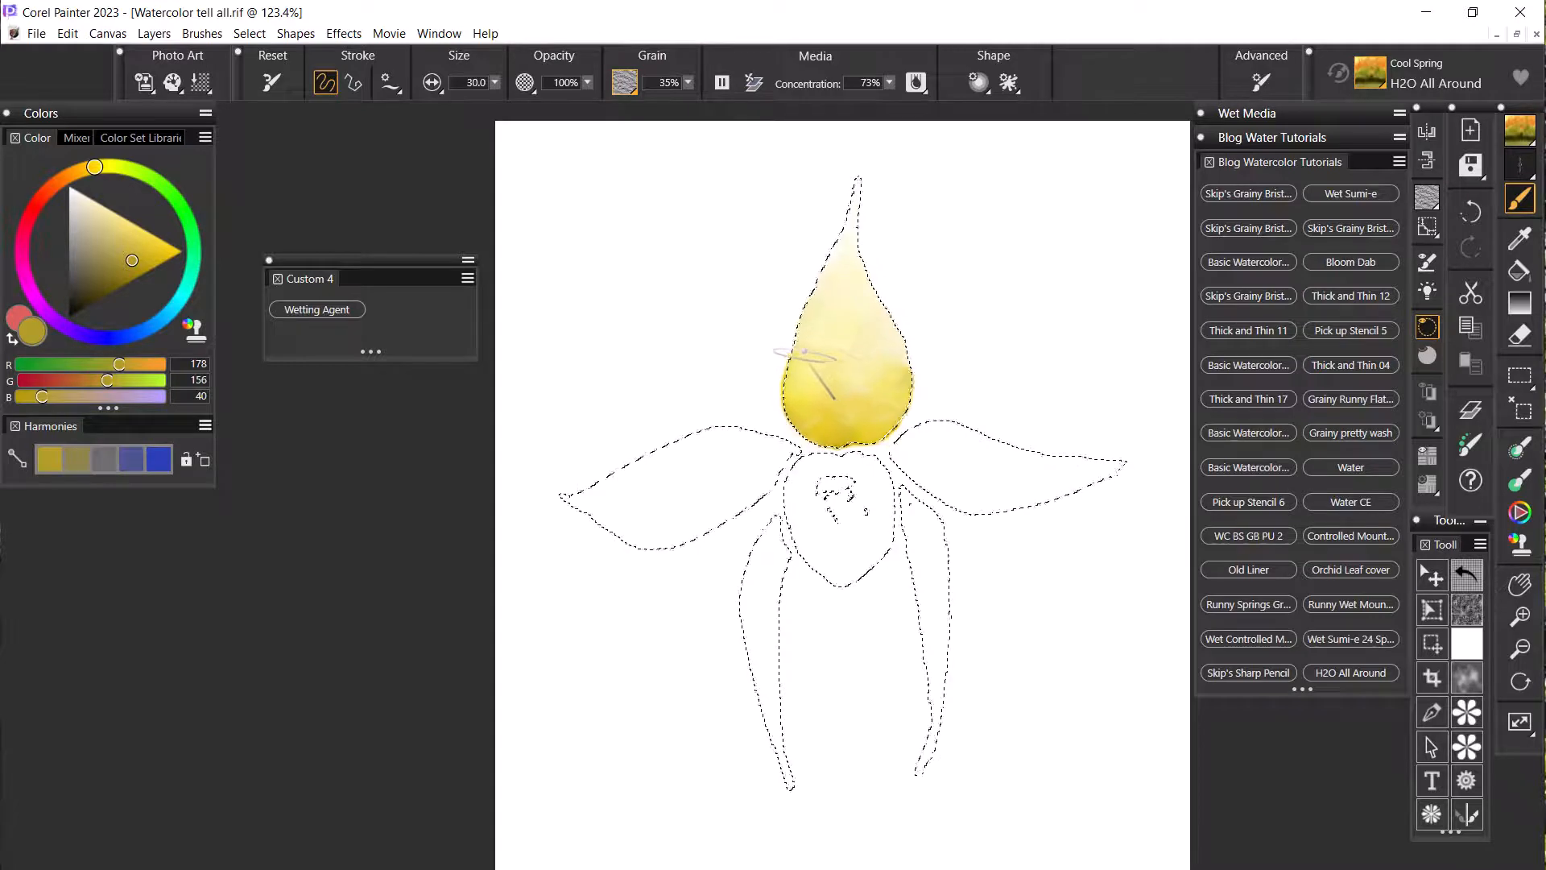
pyautogui.moveTo(807, 372)
pyautogui.mouseDown()
pyautogui.moveTo(808, 425)
pyautogui.moveTo(786, 398)
pyautogui.moveTo(800, 358)
pyautogui.moveTo(821, 429)
pyautogui.mouseUp()
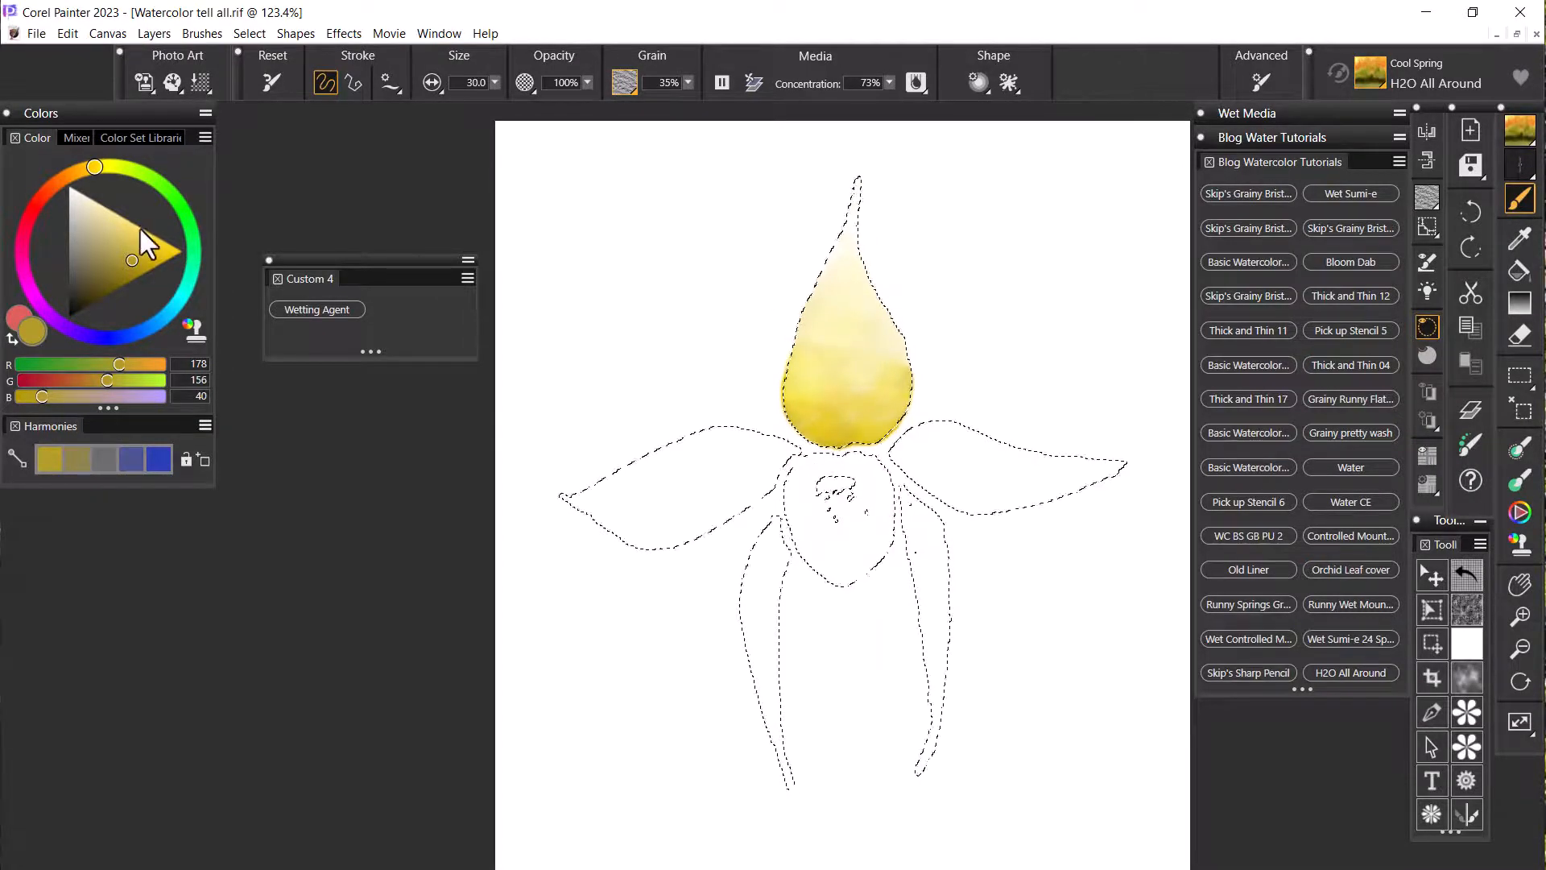
pyautogui.click(119, 165)
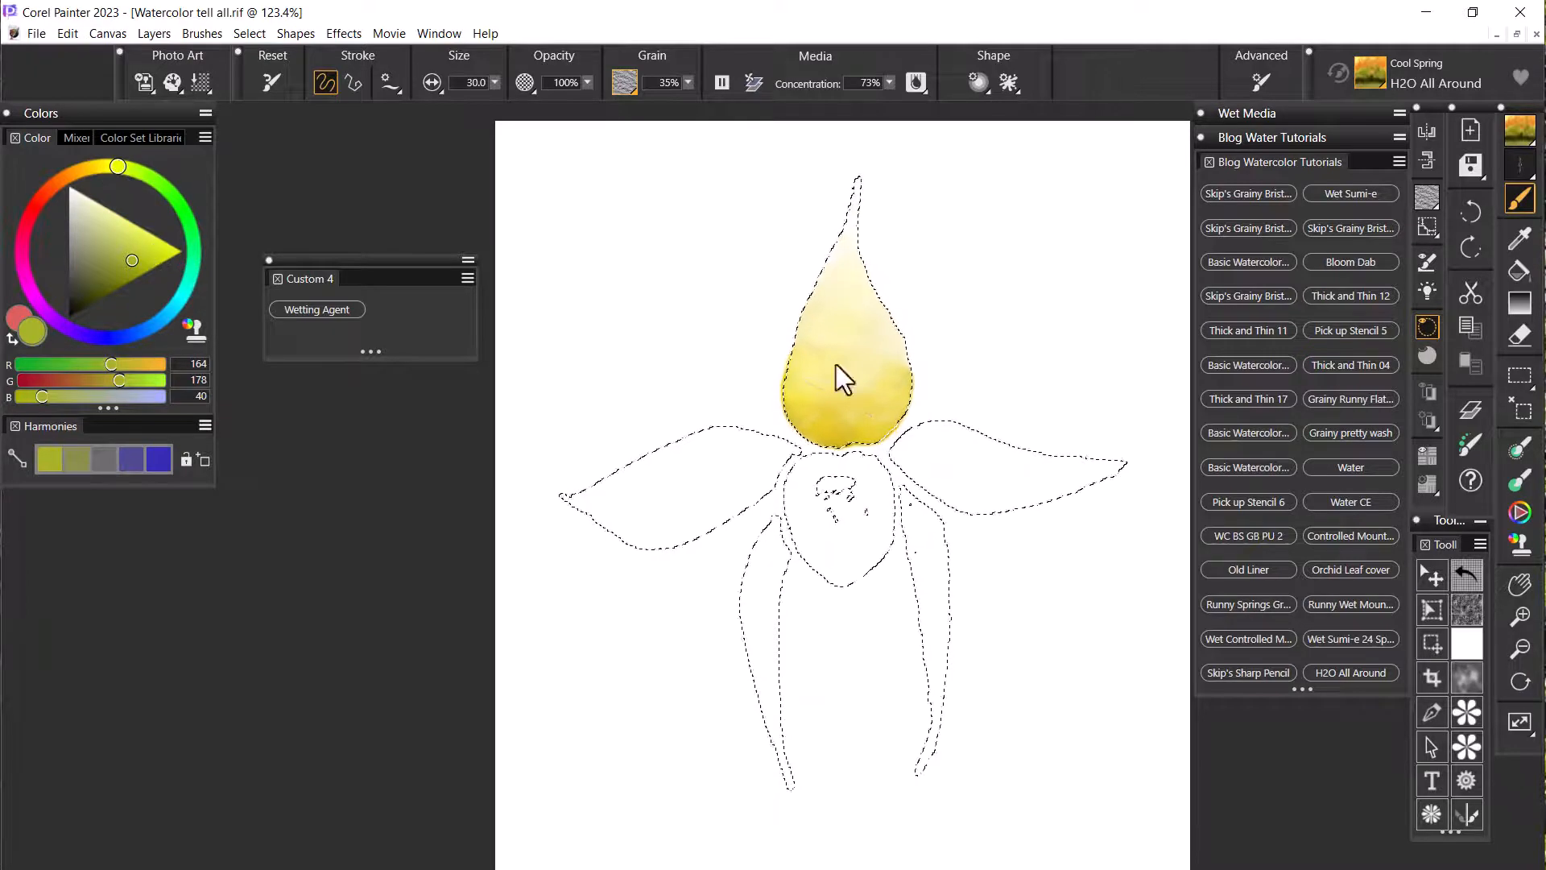
pyautogui.moveTo(836, 364); pyautogui.dragTo(853, 393)
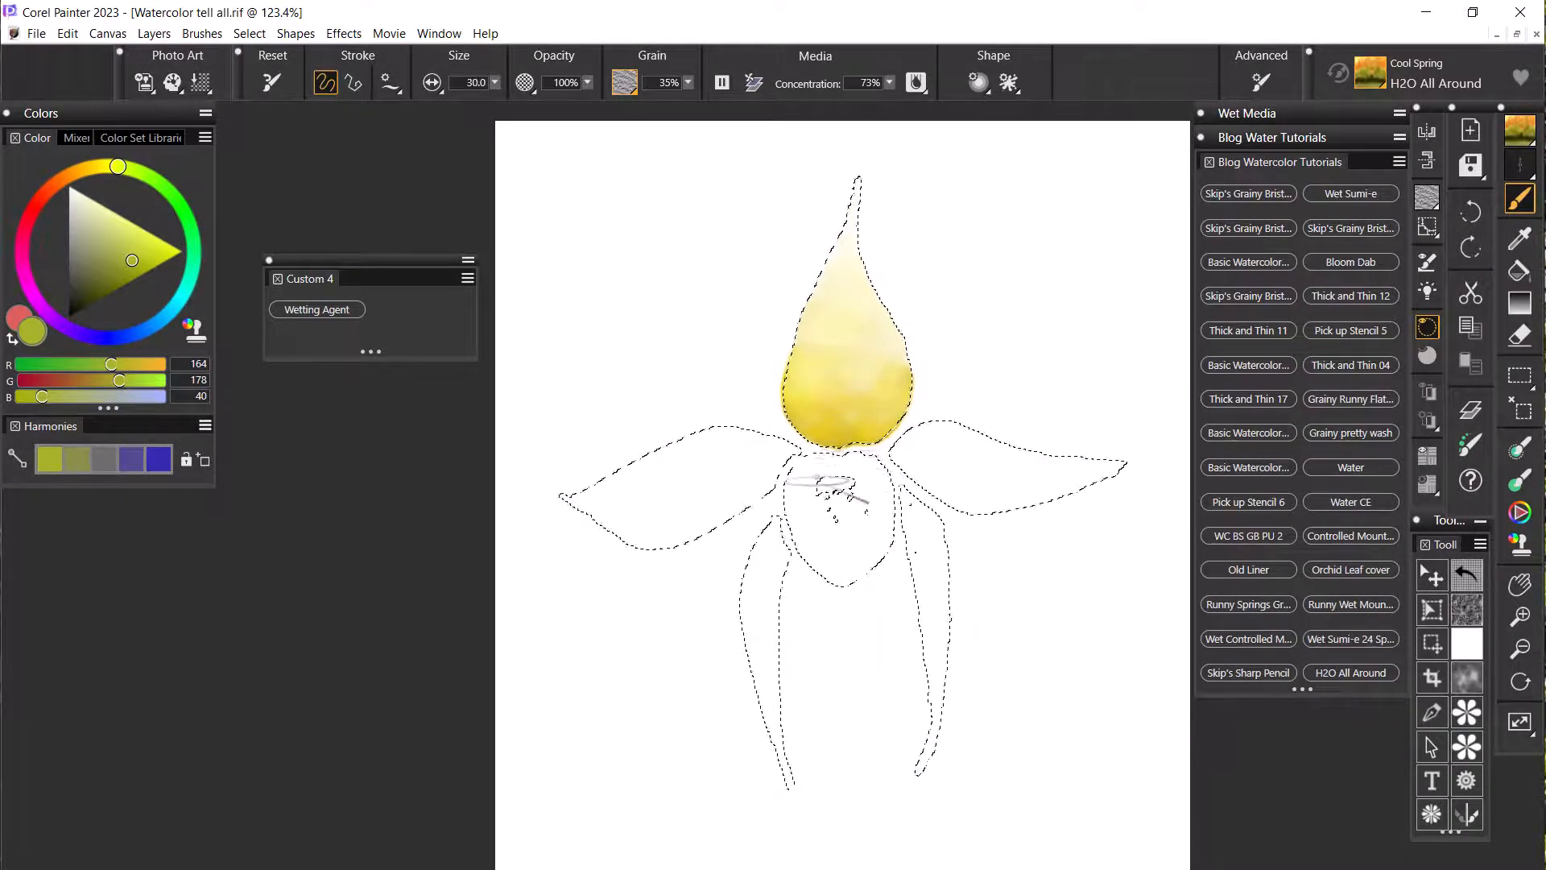
# Step: Glaze the top petal with bright red (RGB 255, 30, 1), concentrating the strokes on its rounded base
pyautogui.click(39, 195)
pyautogui.moveTo(141, 229); pyautogui.dragTo(183, 250)
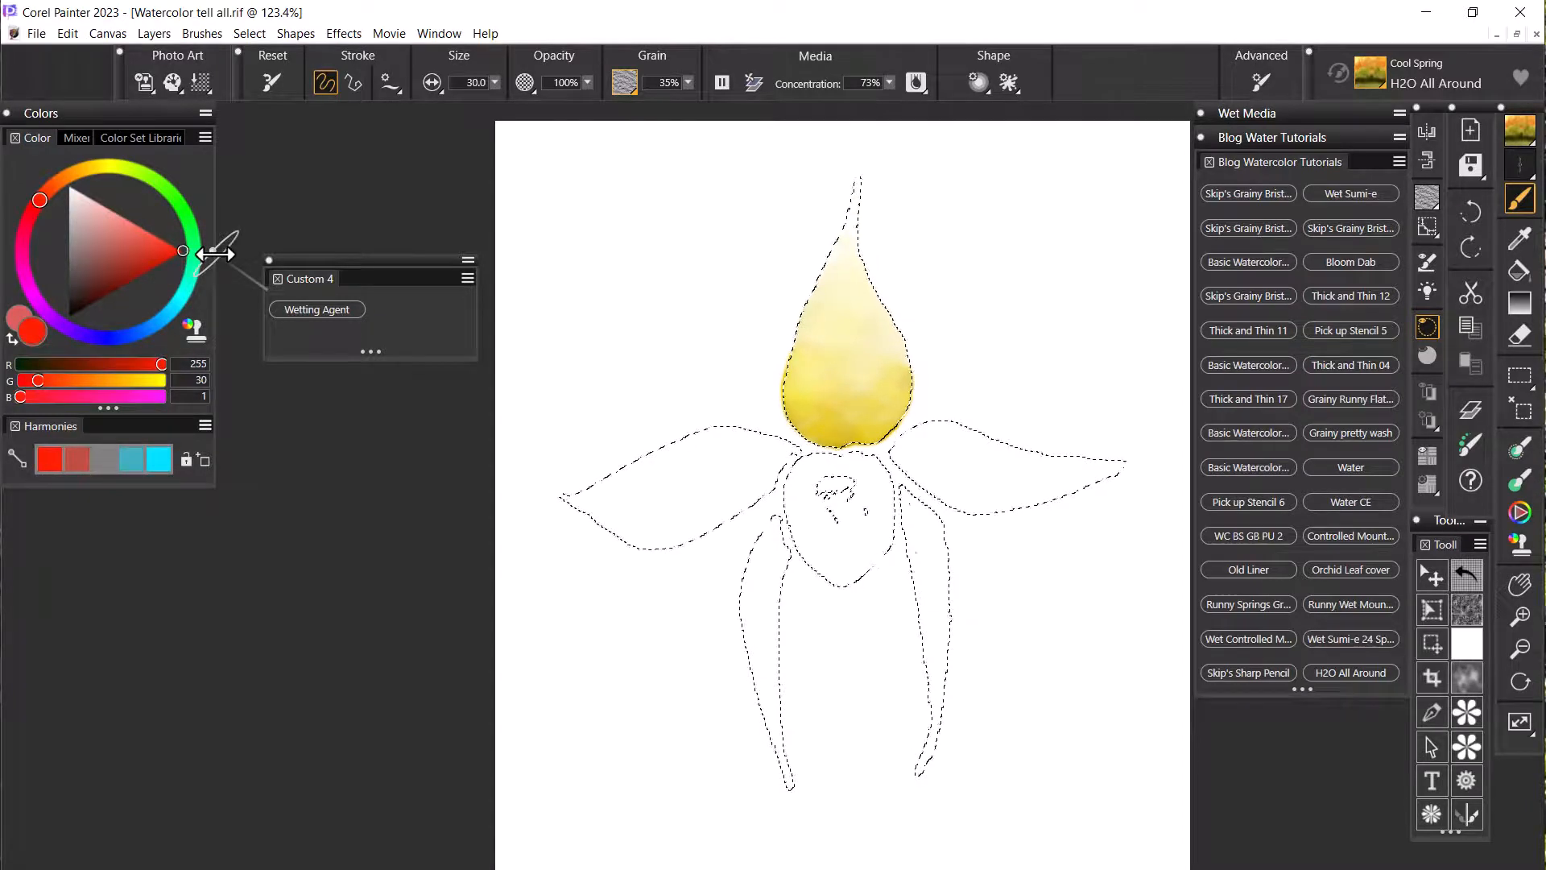
pyautogui.moveTo(827, 380)
pyautogui.mouseDown()
pyautogui.moveTo(797, 415)
pyautogui.moveTo(821, 390)
pyautogui.moveTo(834, 430)
pyautogui.moveTo(922, 403)
pyautogui.mouseUp()
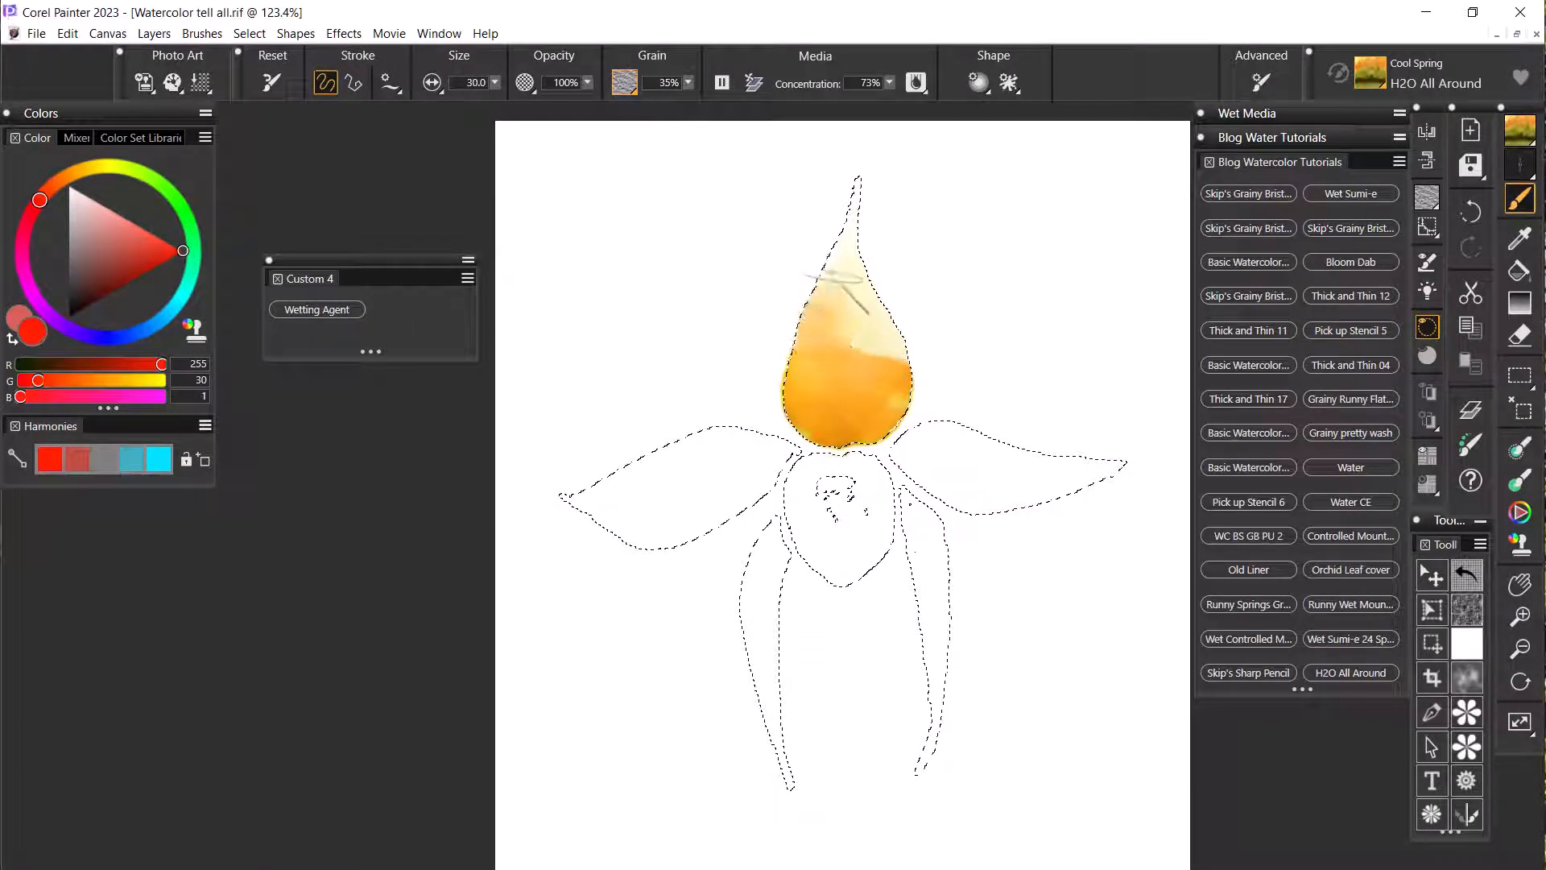
pyautogui.moveTo(833, 278)
pyautogui.mouseDown()
pyautogui.moveTo(866, 206)
pyautogui.moveTo(879, 296)
pyautogui.moveTo(918, 372)
pyautogui.mouseUp()
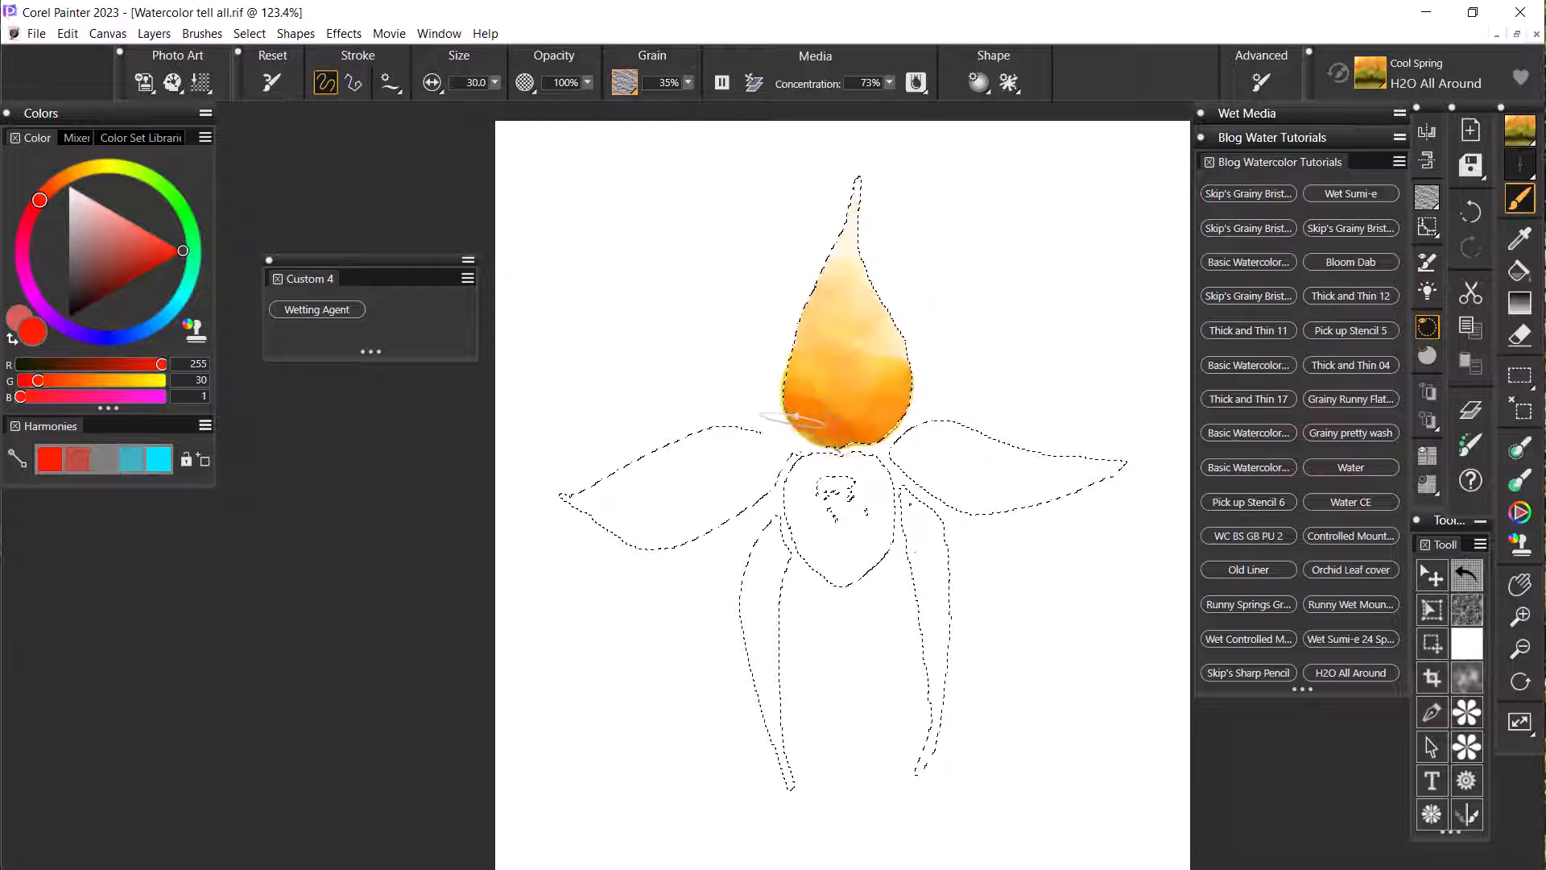
pyautogui.moveTo(843, 413)
pyautogui.mouseDown()
pyautogui.moveTo(876, 397)
pyautogui.moveTo(854, 423)
pyautogui.moveTo(797, 419)
pyautogui.mouseUp()
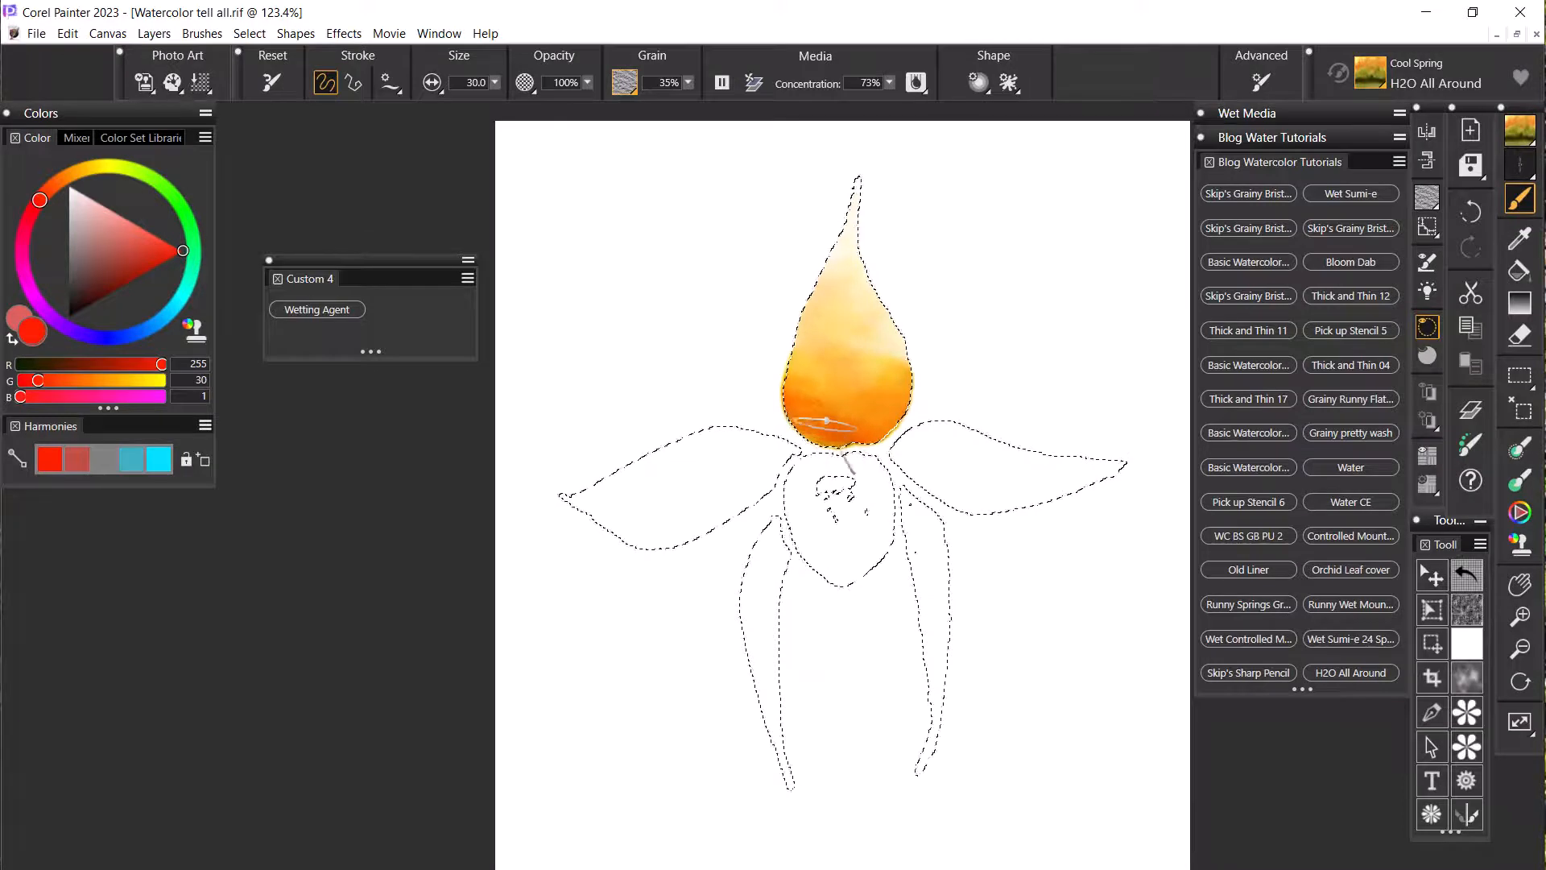
pyautogui.moveTo(832, 418)
pyautogui.mouseDown()
pyautogui.moveTo(813, 431)
pyautogui.moveTo(779, 357)
pyautogui.moveTo(813, 326)
pyautogui.moveTo(817, 447)
pyautogui.moveTo(877, 439)
pyautogui.moveTo(885, 400)
pyautogui.moveTo(852, 401)
pyautogui.moveTo(836, 360)
pyautogui.moveTo(855, 343)
pyautogui.moveTo(809, 294)
pyautogui.moveTo(793, 330)
pyautogui.moveTo(873, 379)
pyautogui.moveTo(918, 379)
pyautogui.moveTo(893, 318)
pyautogui.moveTo(907, 336)
pyautogui.moveTo(845, 310)
pyautogui.moveTo(817, 265)
pyautogui.moveTo(877, 274)
pyautogui.moveTo(801, 264)
pyautogui.moveTo(858, 187)
pyautogui.moveTo(866, 241)
pyautogui.moveTo(847, 282)
pyautogui.mouseUp()
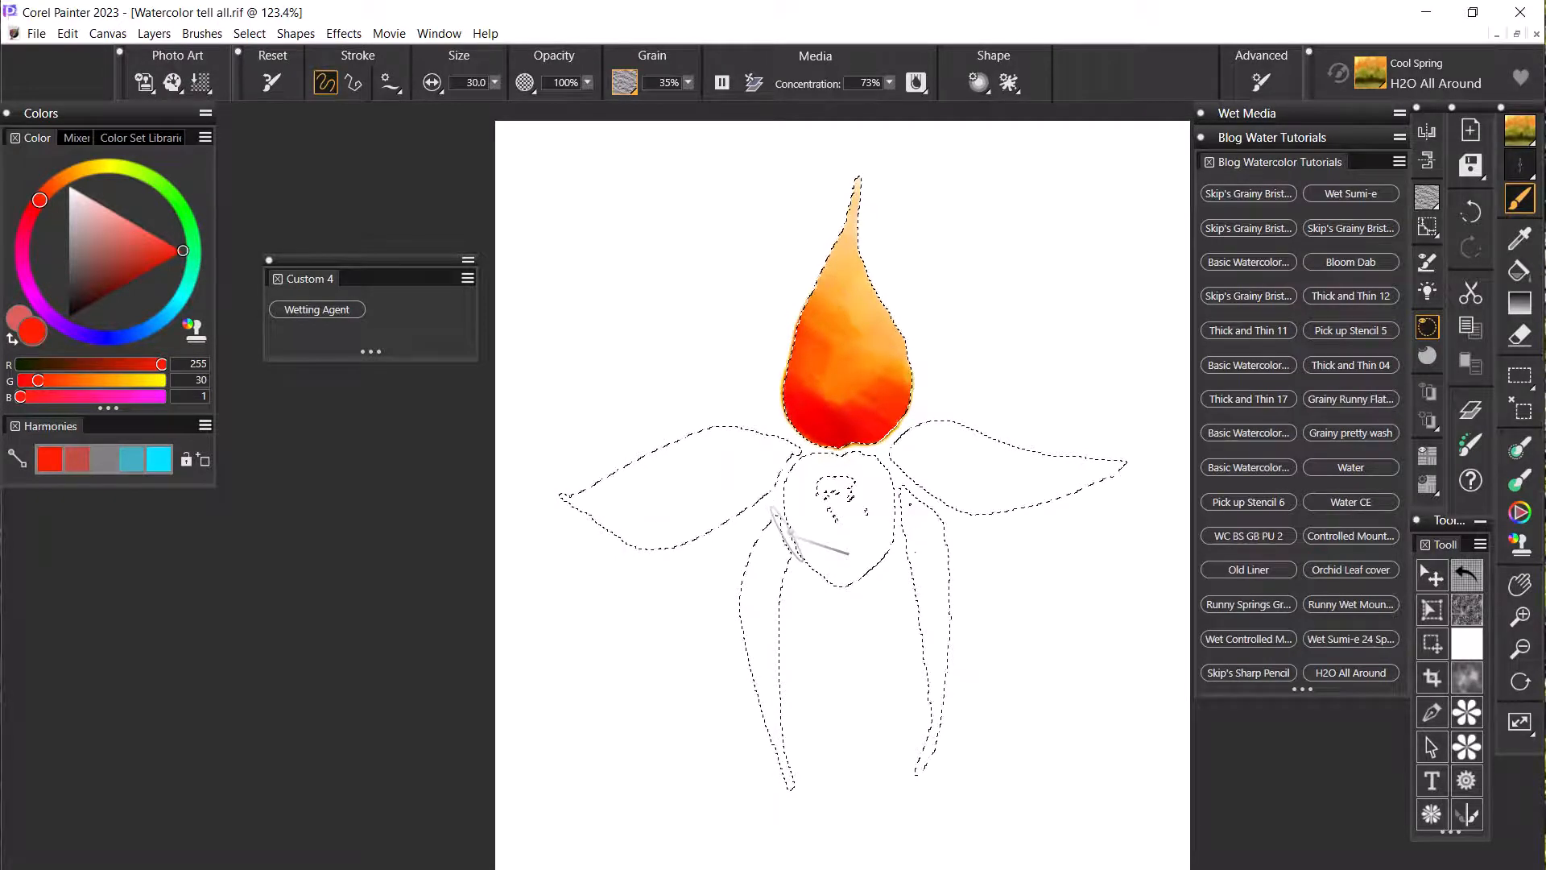
# Step: Darken the top petal with deep red (RGB 161, 19, 1), brushing from the base up to the tip
pyautogui.click(142, 275)
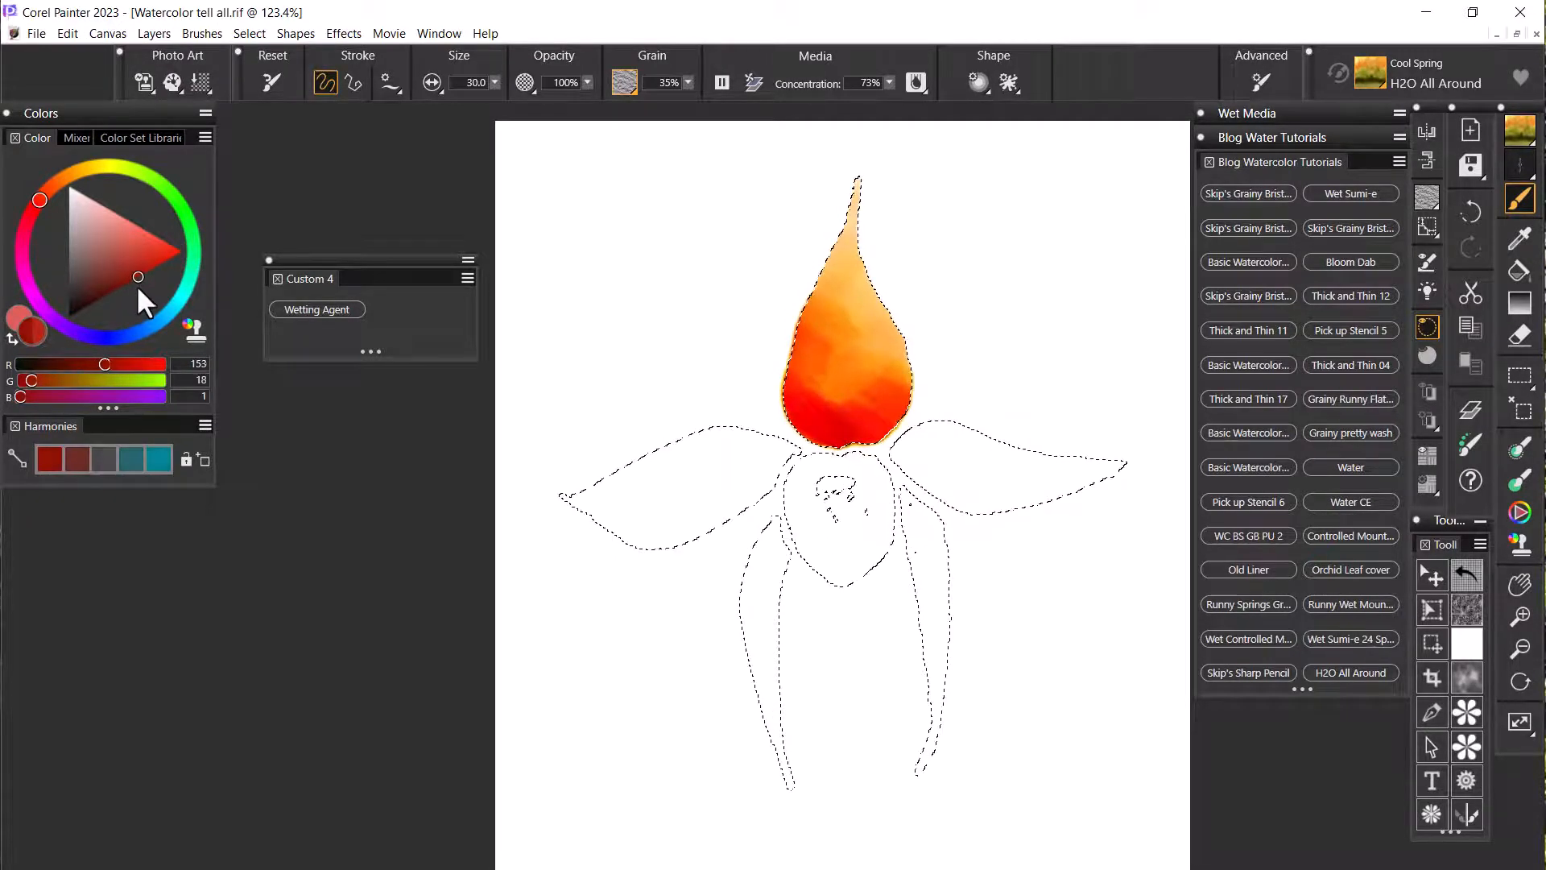
pyautogui.moveTo(863, 402)
pyautogui.mouseDown()
pyautogui.moveTo(898, 401)
pyautogui.moveTo(886, 427)
pyautogui.moveTo(853, 435)
pyautogui.moveTo(803, 415)
pyautogui.moveTo(813, 306)
pyautogui.moveTo(808, 413)
pyautogui.mouseUp()
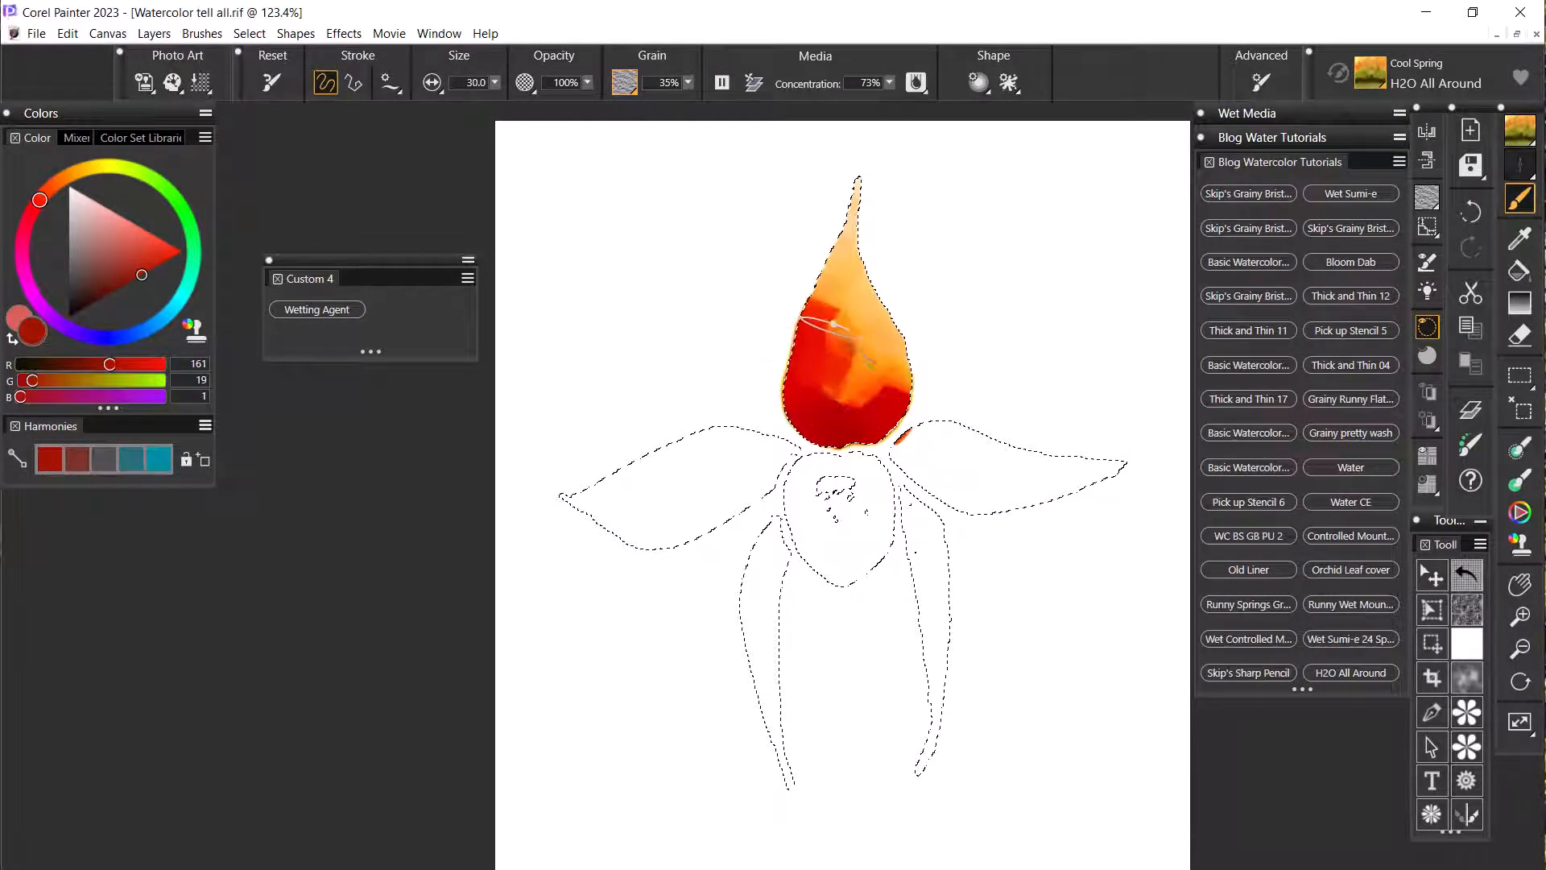
pyautogui.moveTo(833, 323)
pyautogui.mouseDown()
pyautogui.moveTo(832, 393)
pyautogui.moveTo(859, 406)
pyautogui.moveTo(888, 385)
pyautogui.mouseUp()
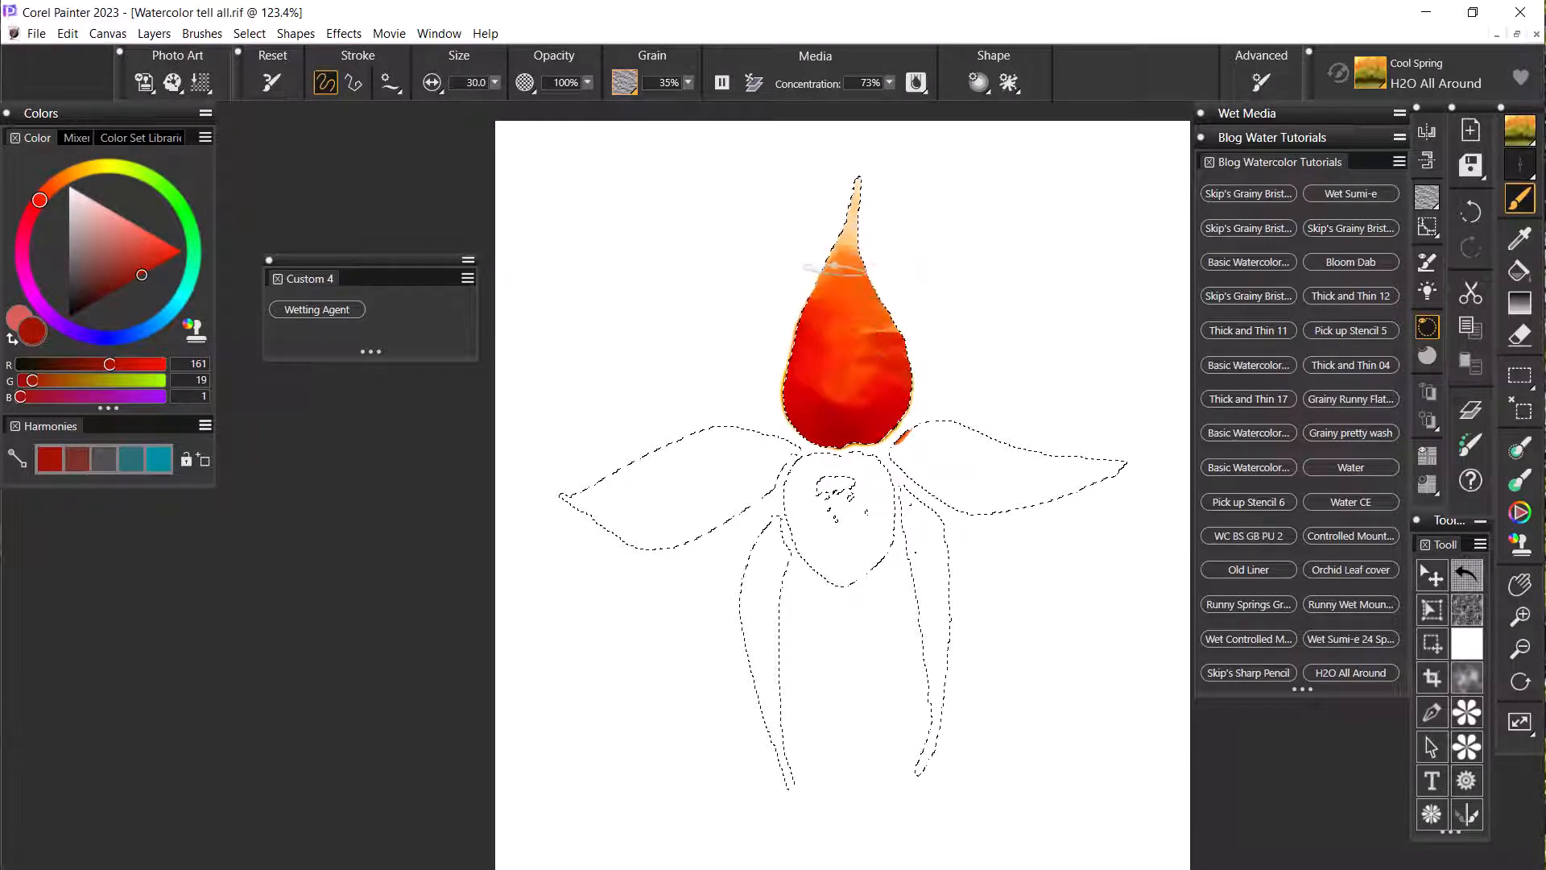
pyautogui.moveTo(834, 265); pyautogui.dragTo(863, 165)
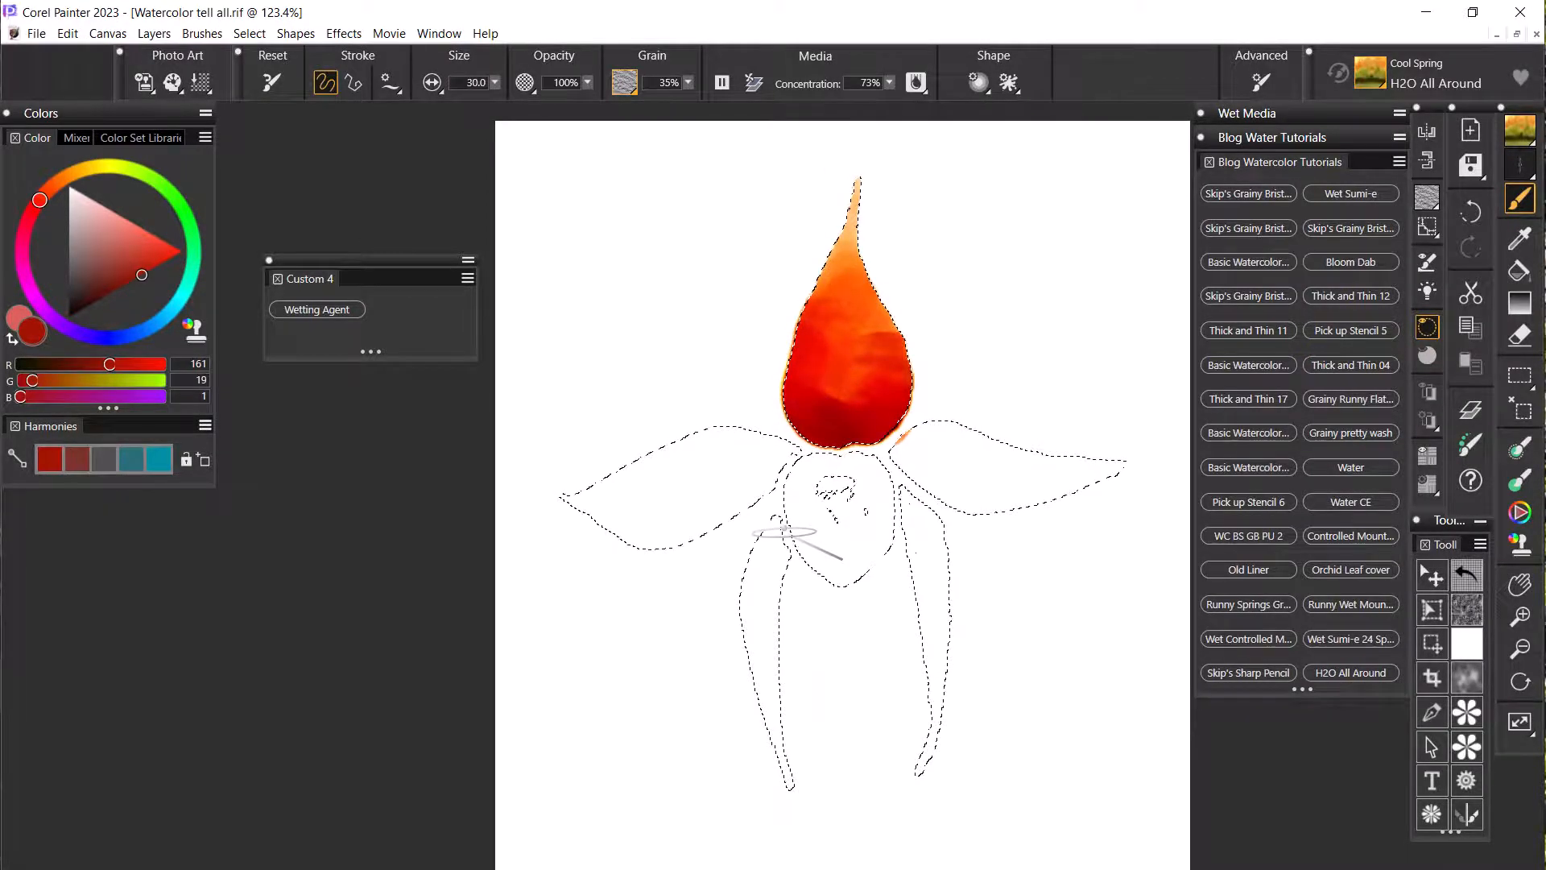
# Step: Undo all the paint strokes on the top petal
pyautogui.hotkey('ctrl', 'z')
pyautogui.hotkey('ctrl', 'z')
pyautogui.hotkey('ctrl', 'z')
pyautogui.hotkey('ctrl', 'z')
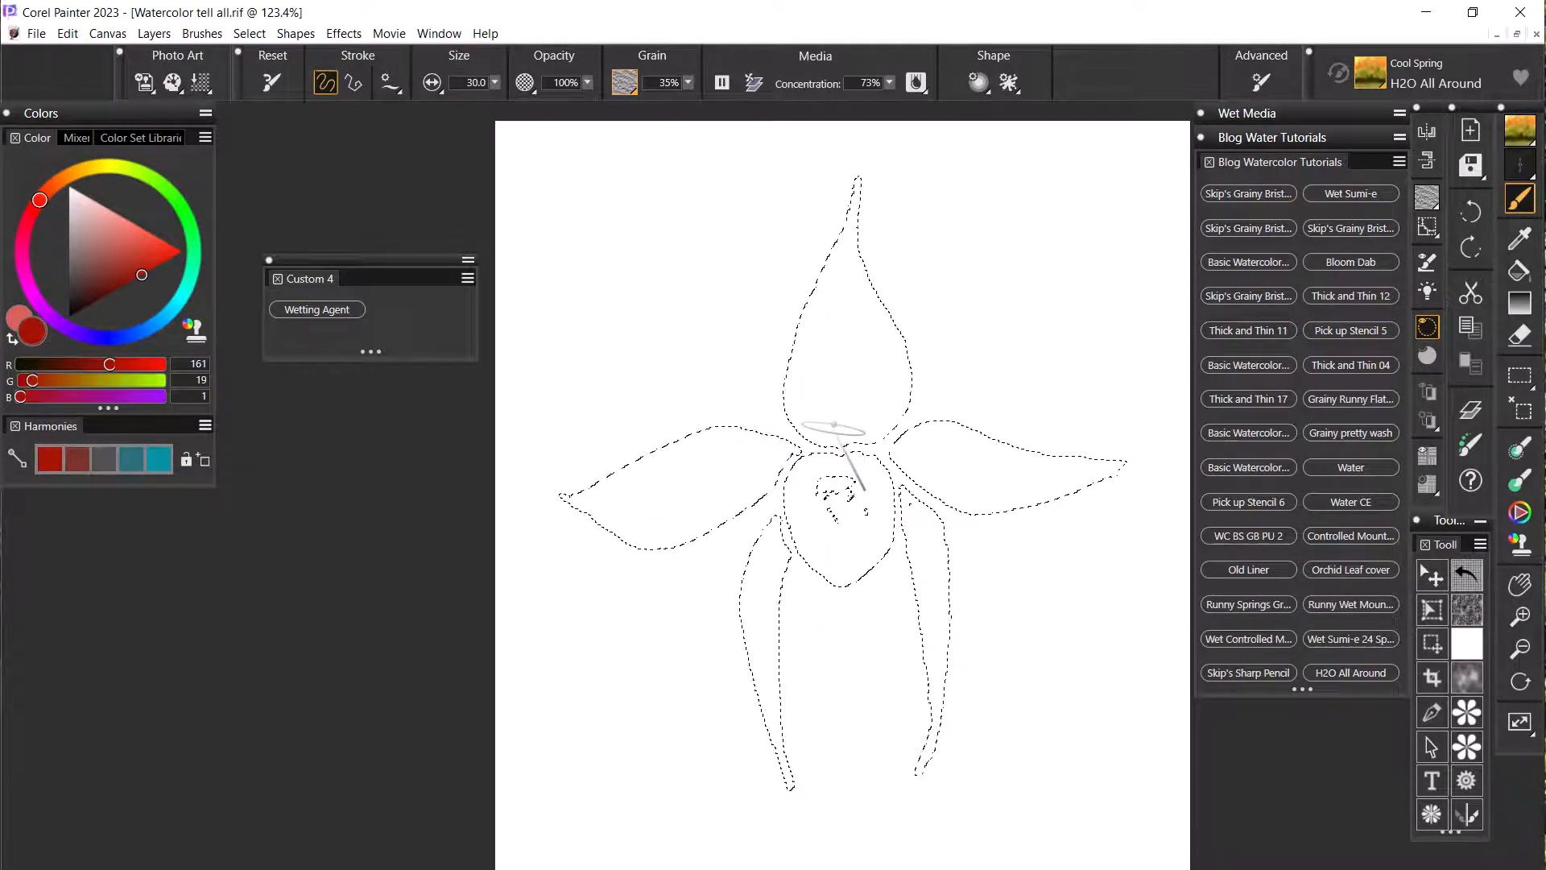
# Step: Clear the flower selection and make Watercolor Layer 3 visible and active
pyautogui.click(1521, 411)
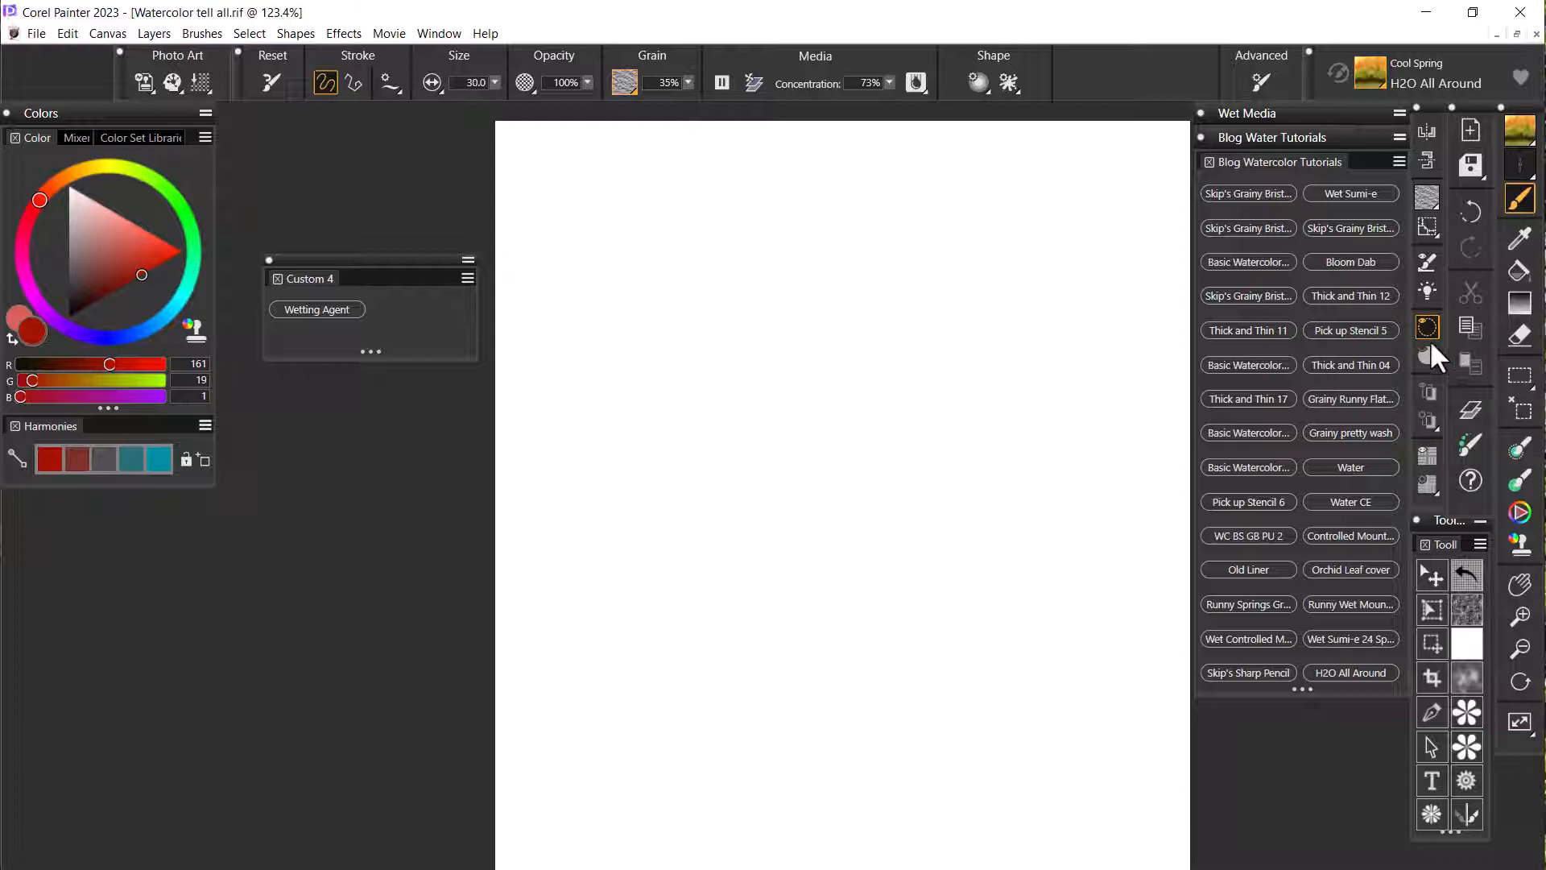
pyautogui.click(1467, 411)
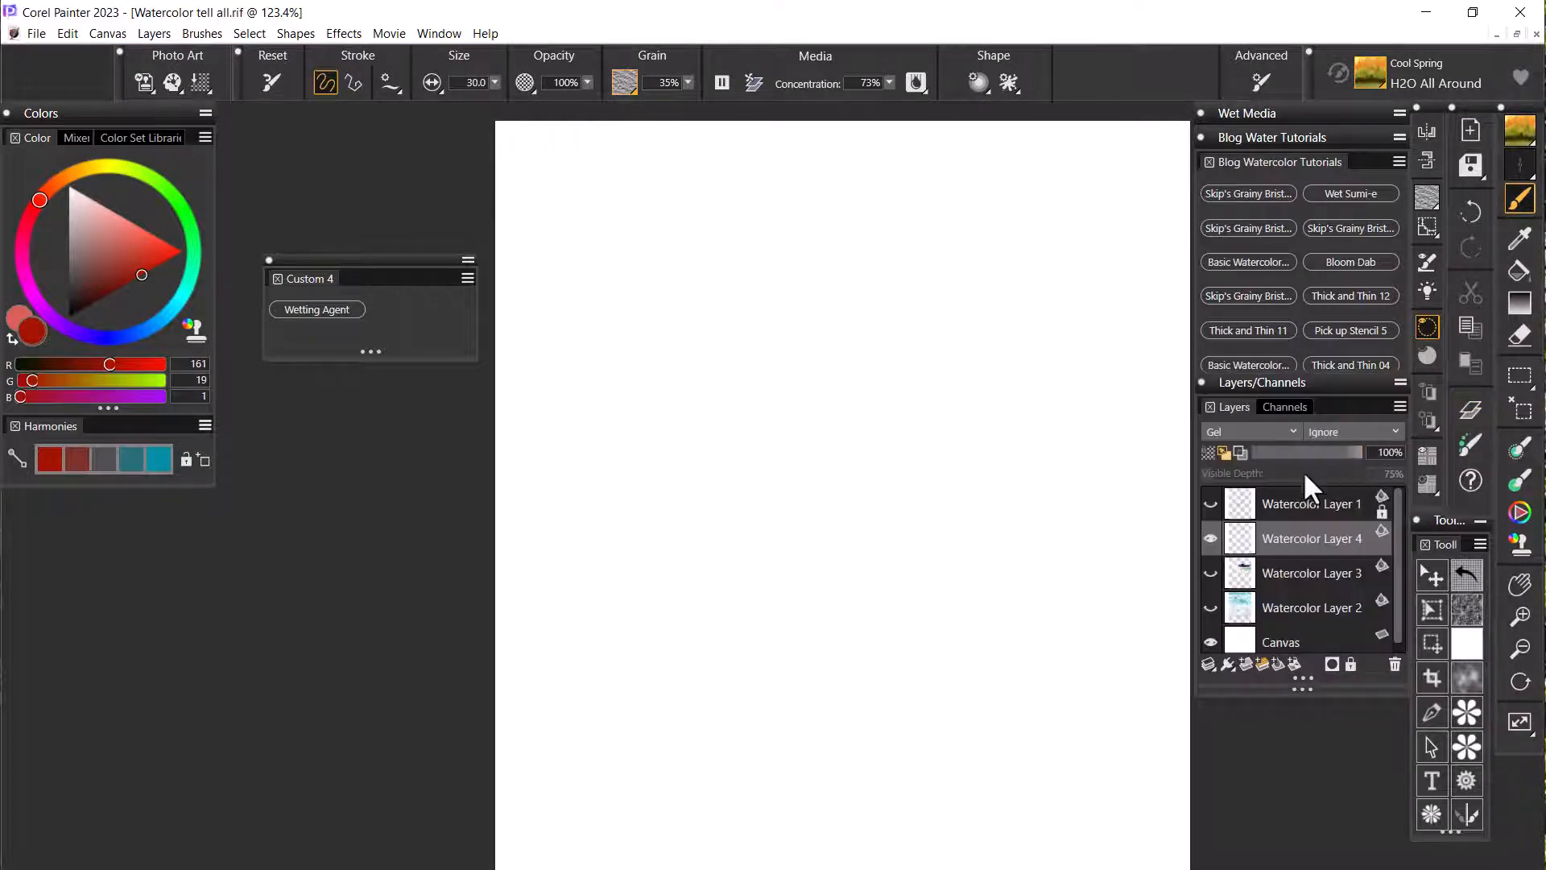
pyautogui.click(1281, 573)
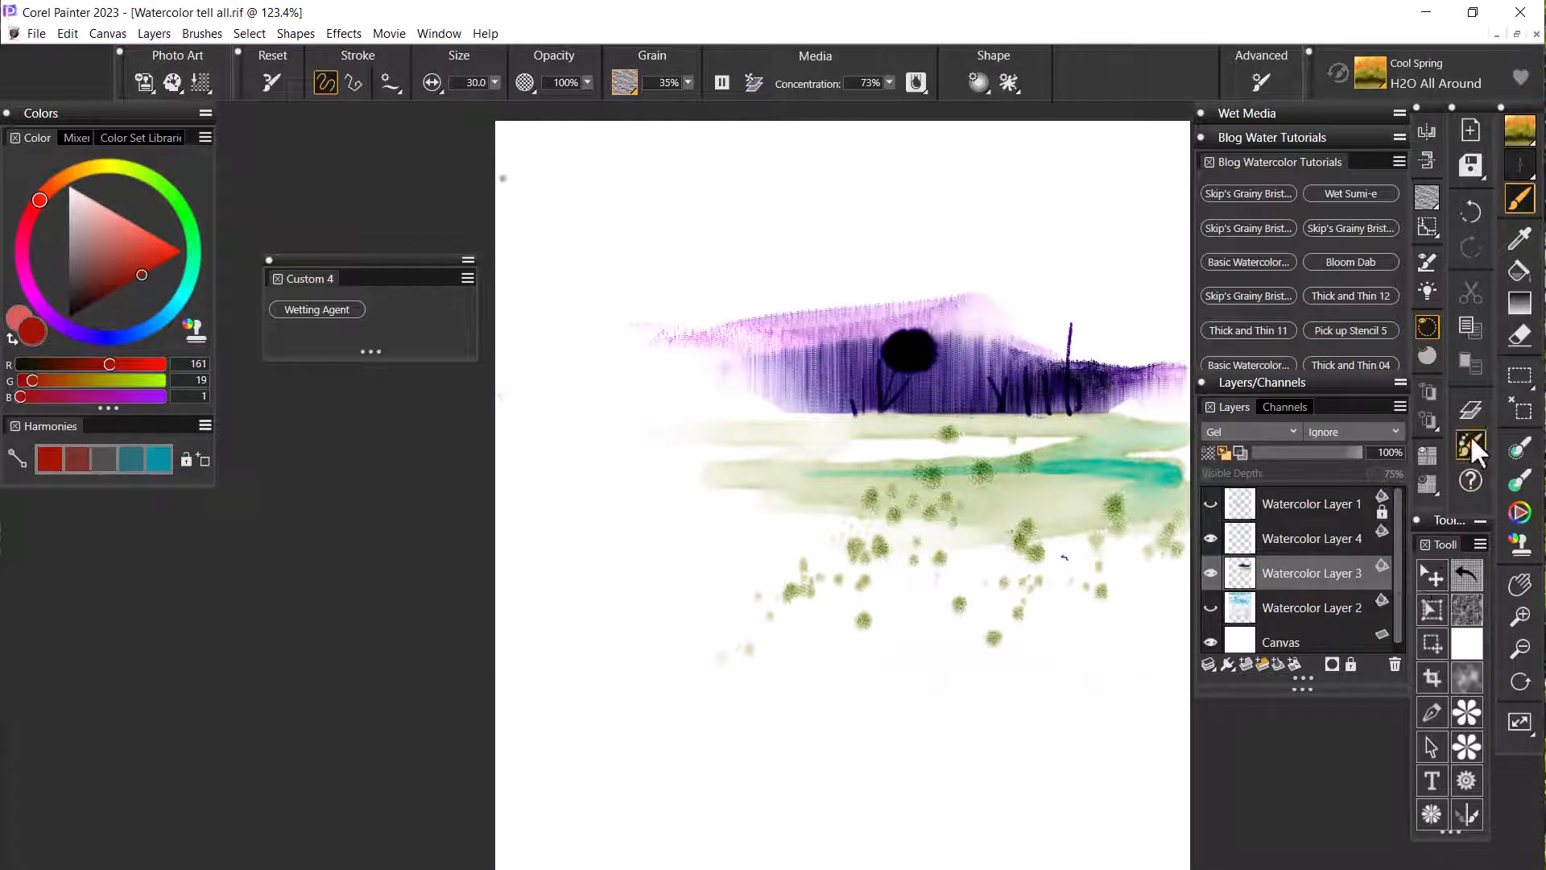
pyautogui.click(1469, 406)
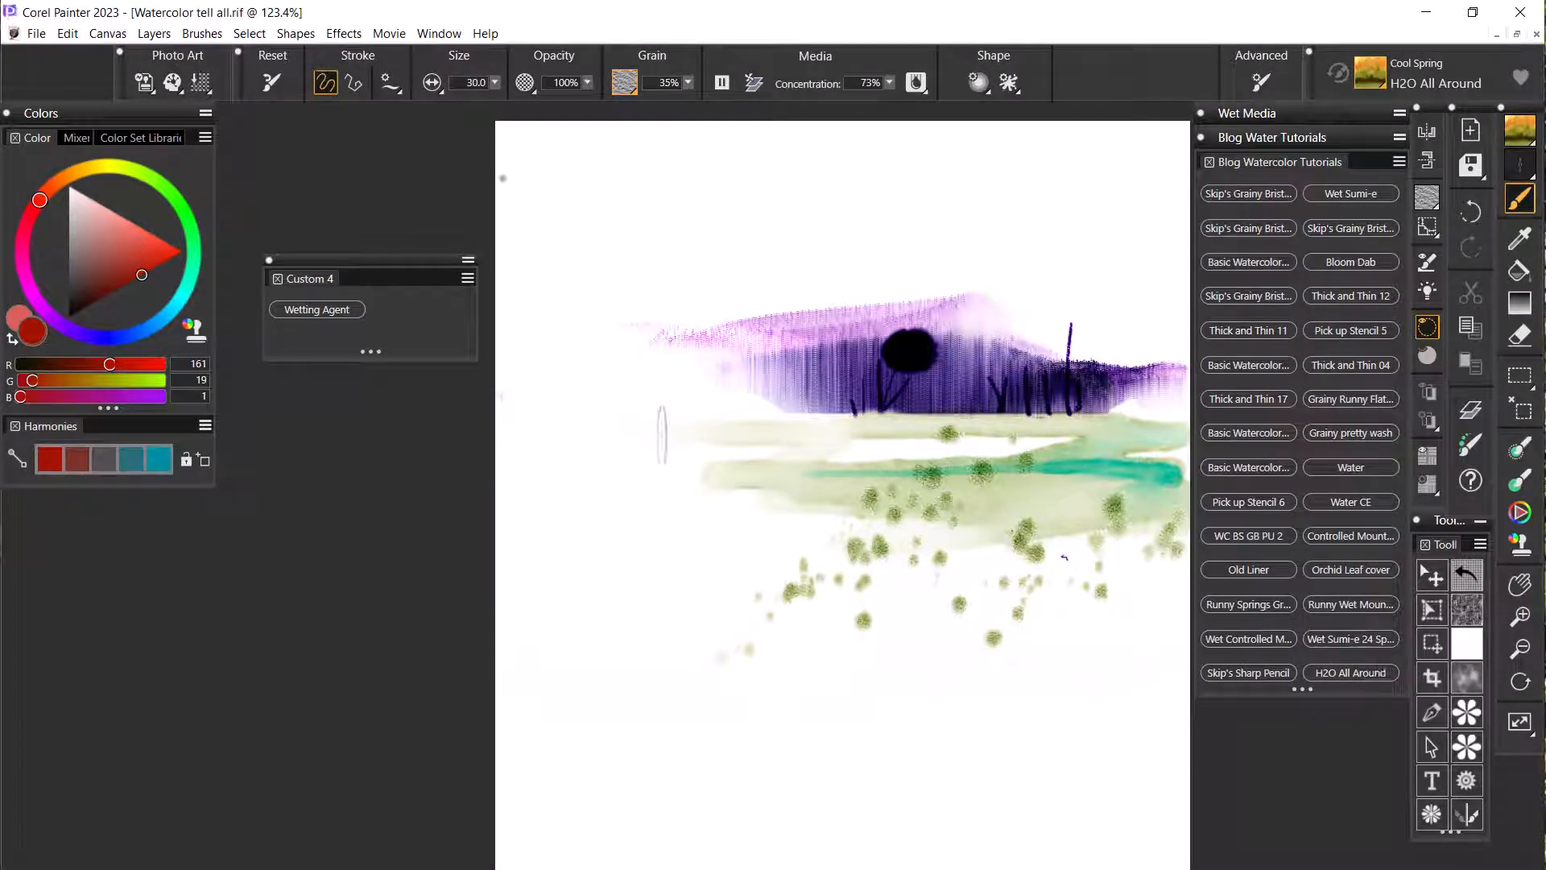
# Step: Choose the Wetting Agent brush and sample a purple (RGB 91, 76, 151) from the painted hill
pyautogui.click(338, 310)
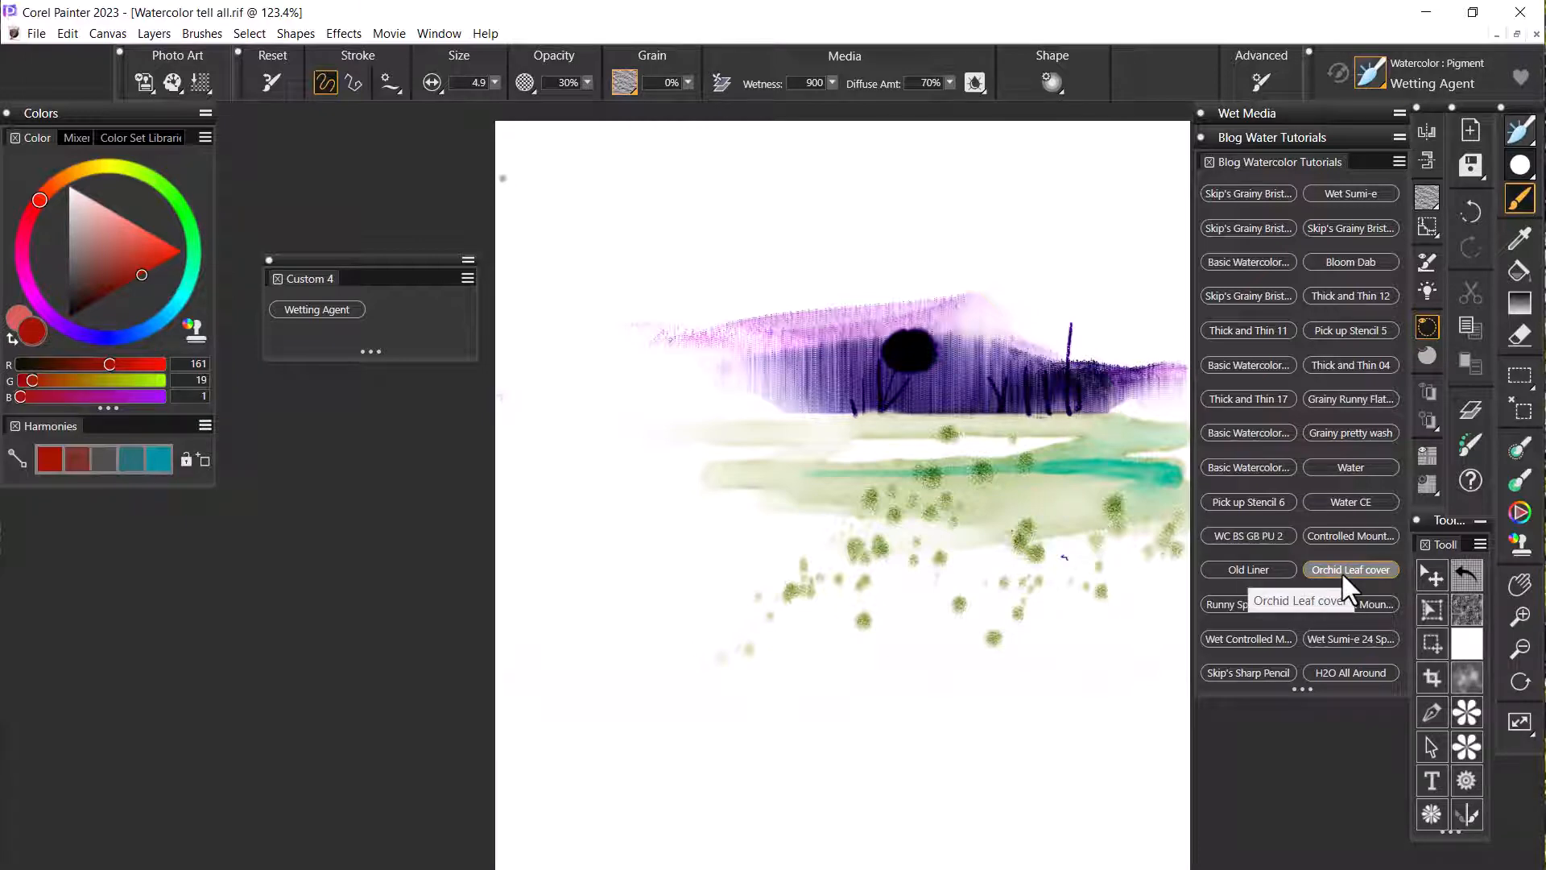
pyautogui.click(1519, 238)
pyautogui.click(966, 377)
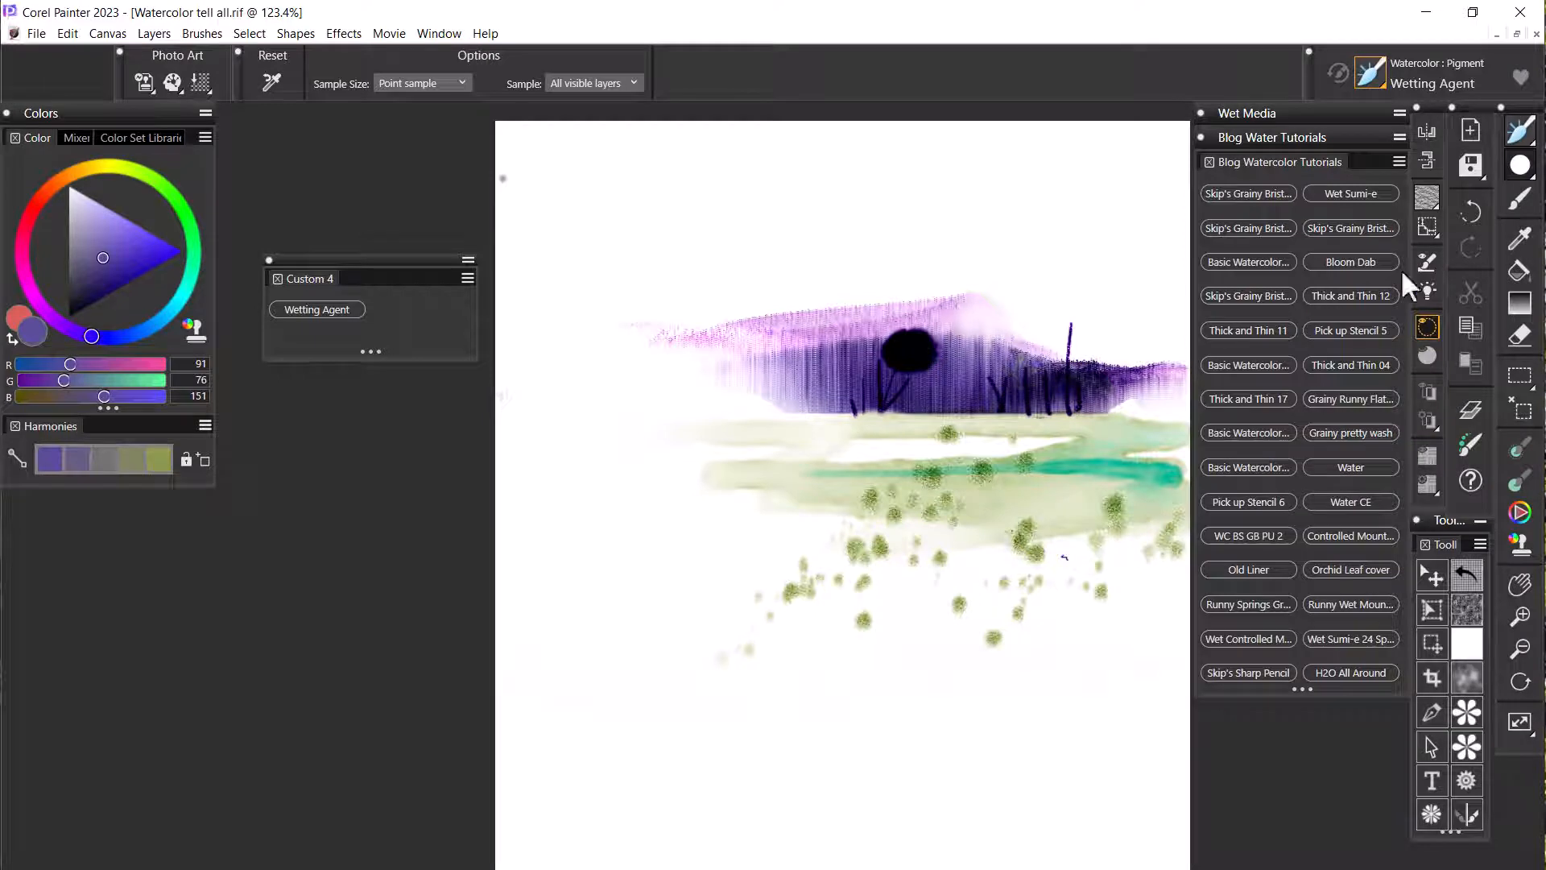
pyautogui.click(1520, 200)
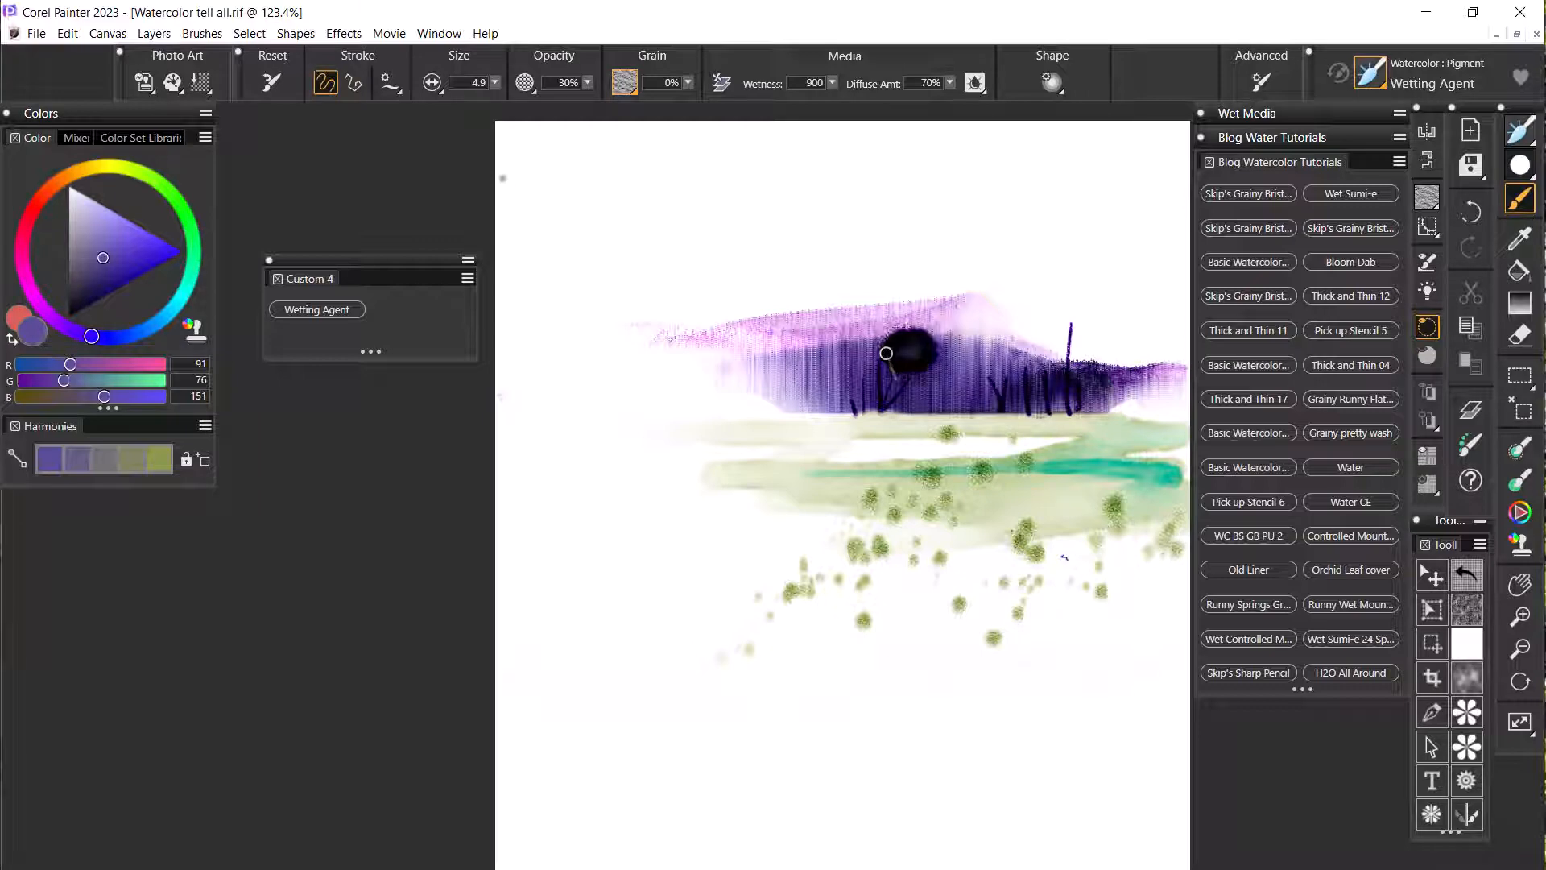
# Step: Try Wetting Agent strokes across the black spot and purple hill, and undo them
pyautogui.moveTo(912, 346)
pyautogui.mouseDown()
pyautogui.moveTo(789, 363)
pyautogui.moveTo(952, 344)
pyautogui.moveTo(1025, 375)
pyautogui.mouseUp()
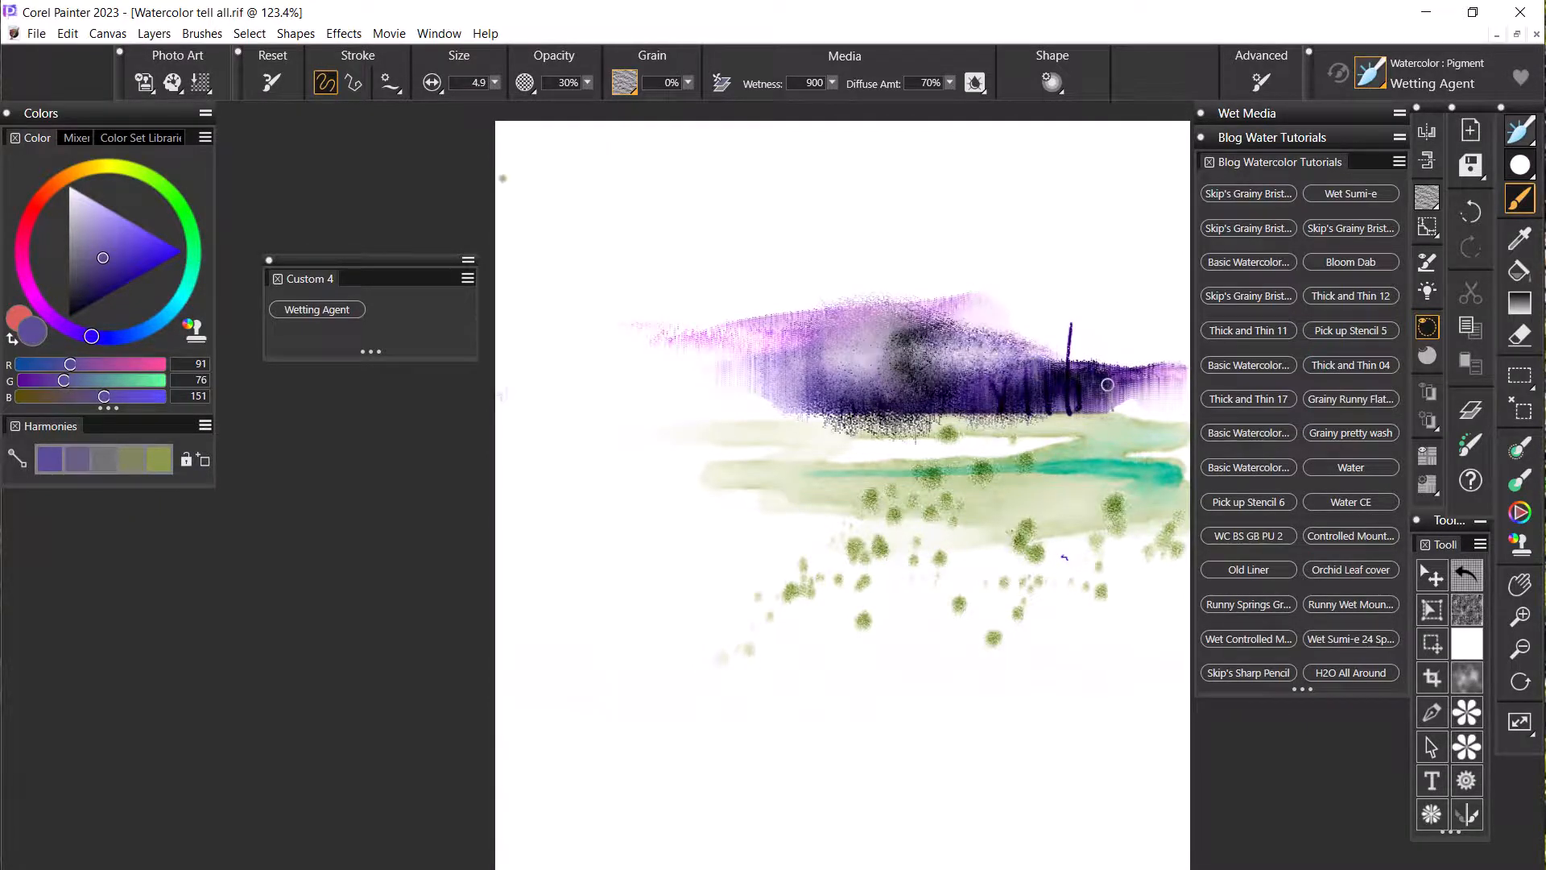
pyautogui.hotkey('ctrl', 'z')
pyautogui.hotkey('ctrl', 'z')
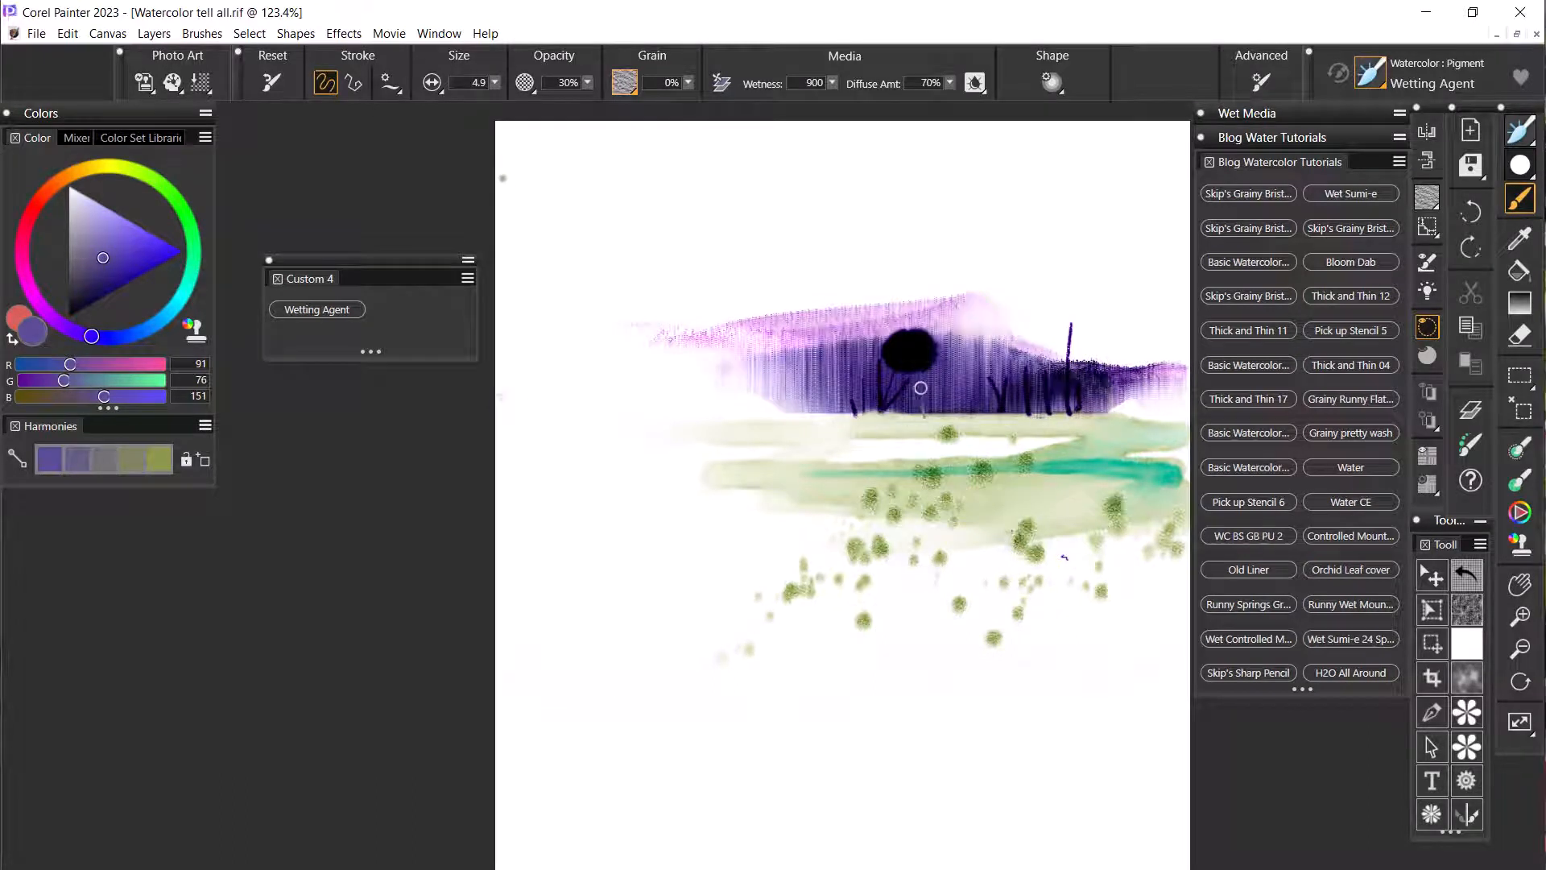
# Step: Set the brush's paper grain to the first texture in the Dramatic Papers library
pyautogui.click(630, 84)
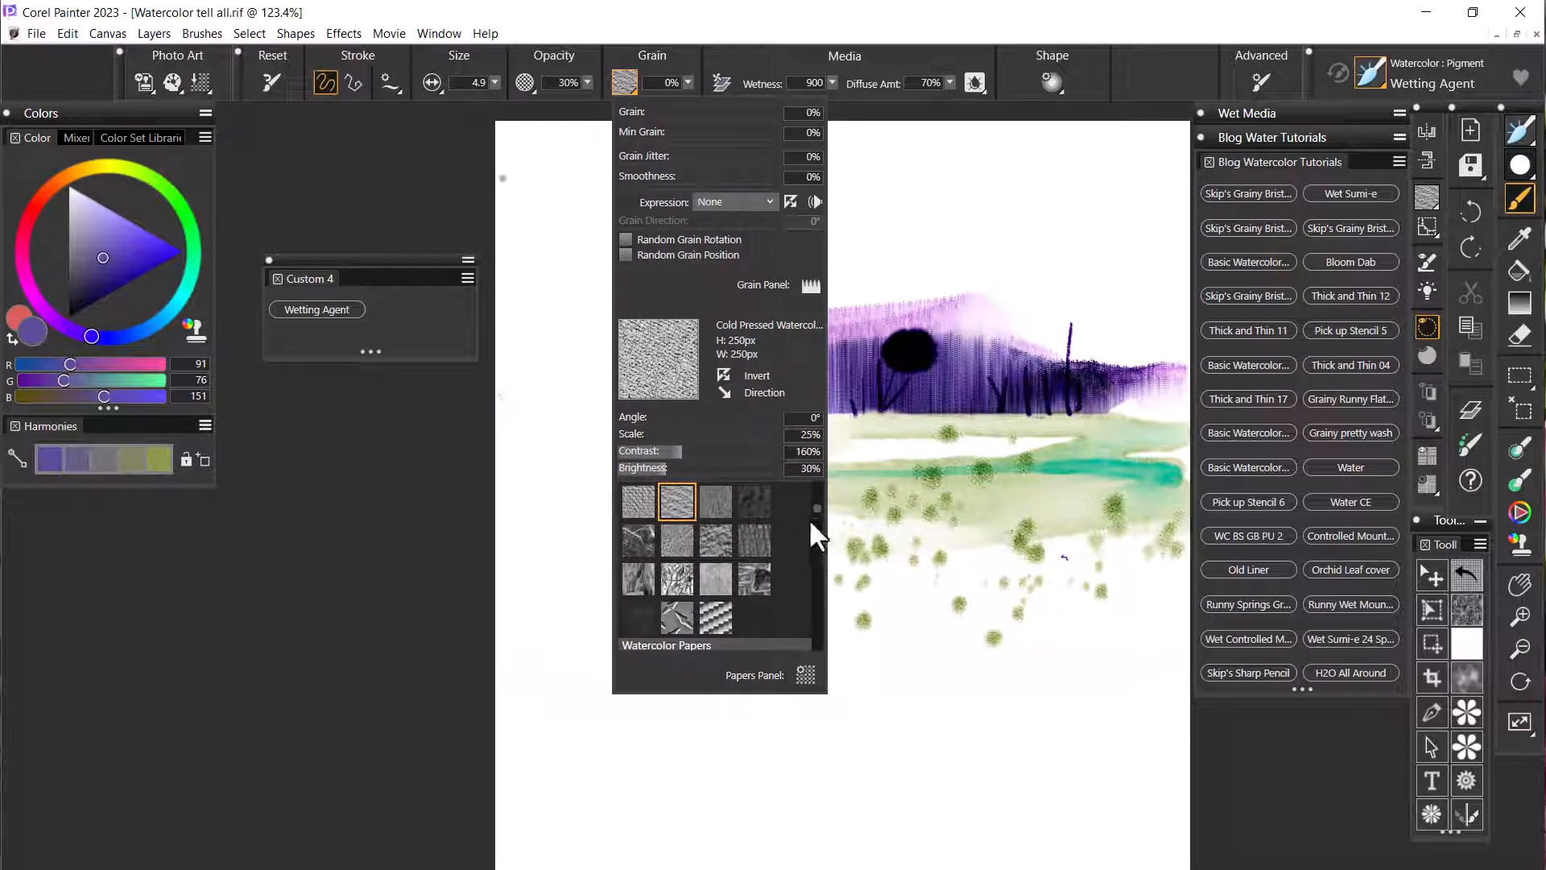
pyautogui.scroll(-3, 817, 519)
pyautogui.moveTo(814, 515); pyautogui.dragTo(819, 548)
pyautogui.scroll(-1, 819, 548)
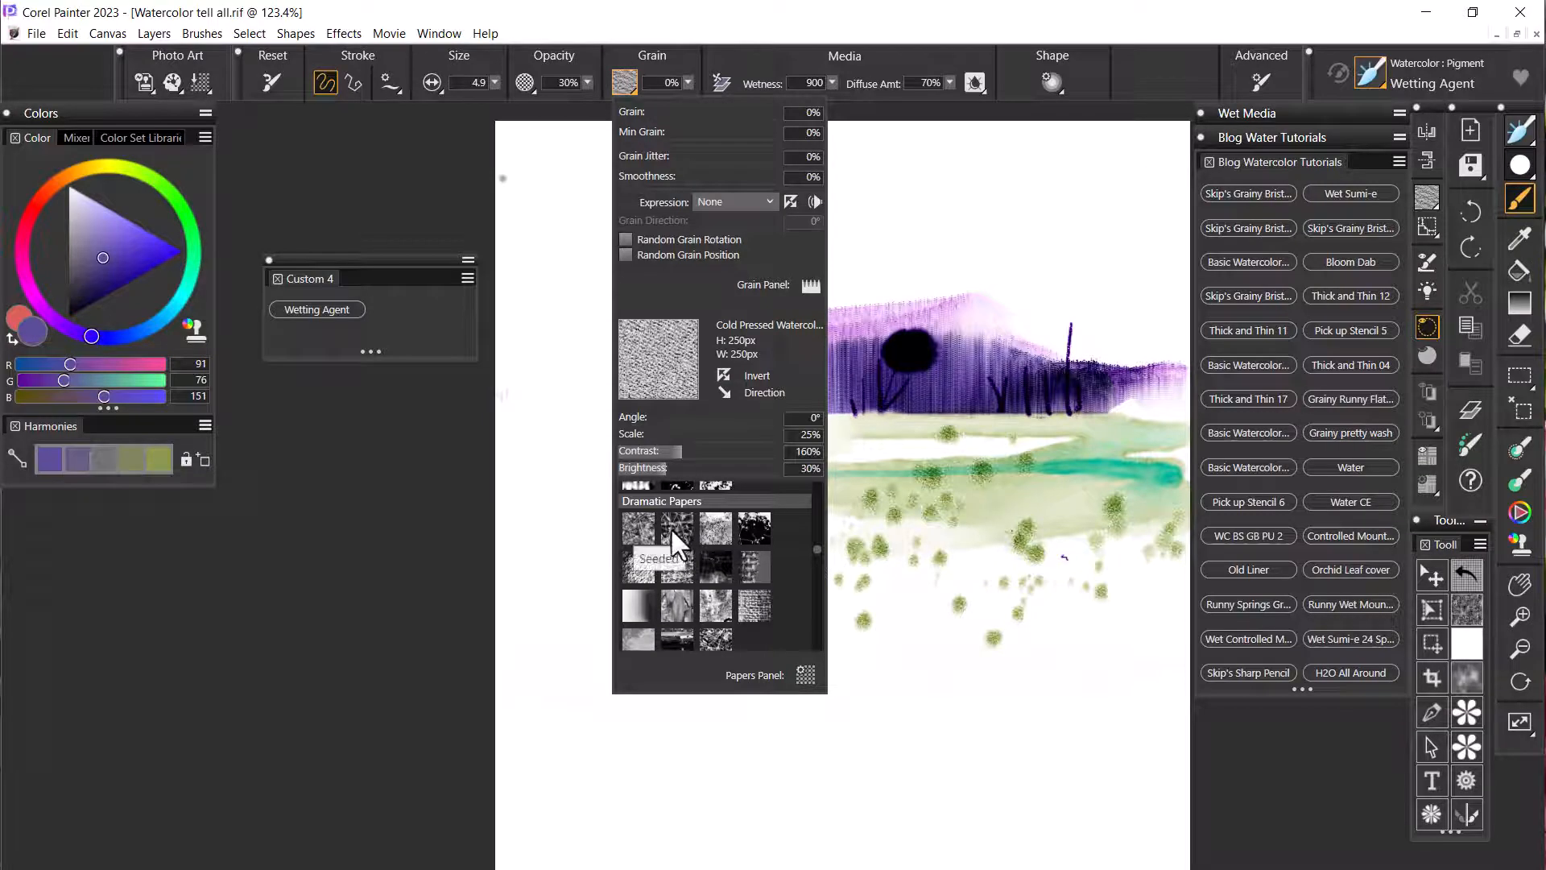
pyautogui.click(638, 525)
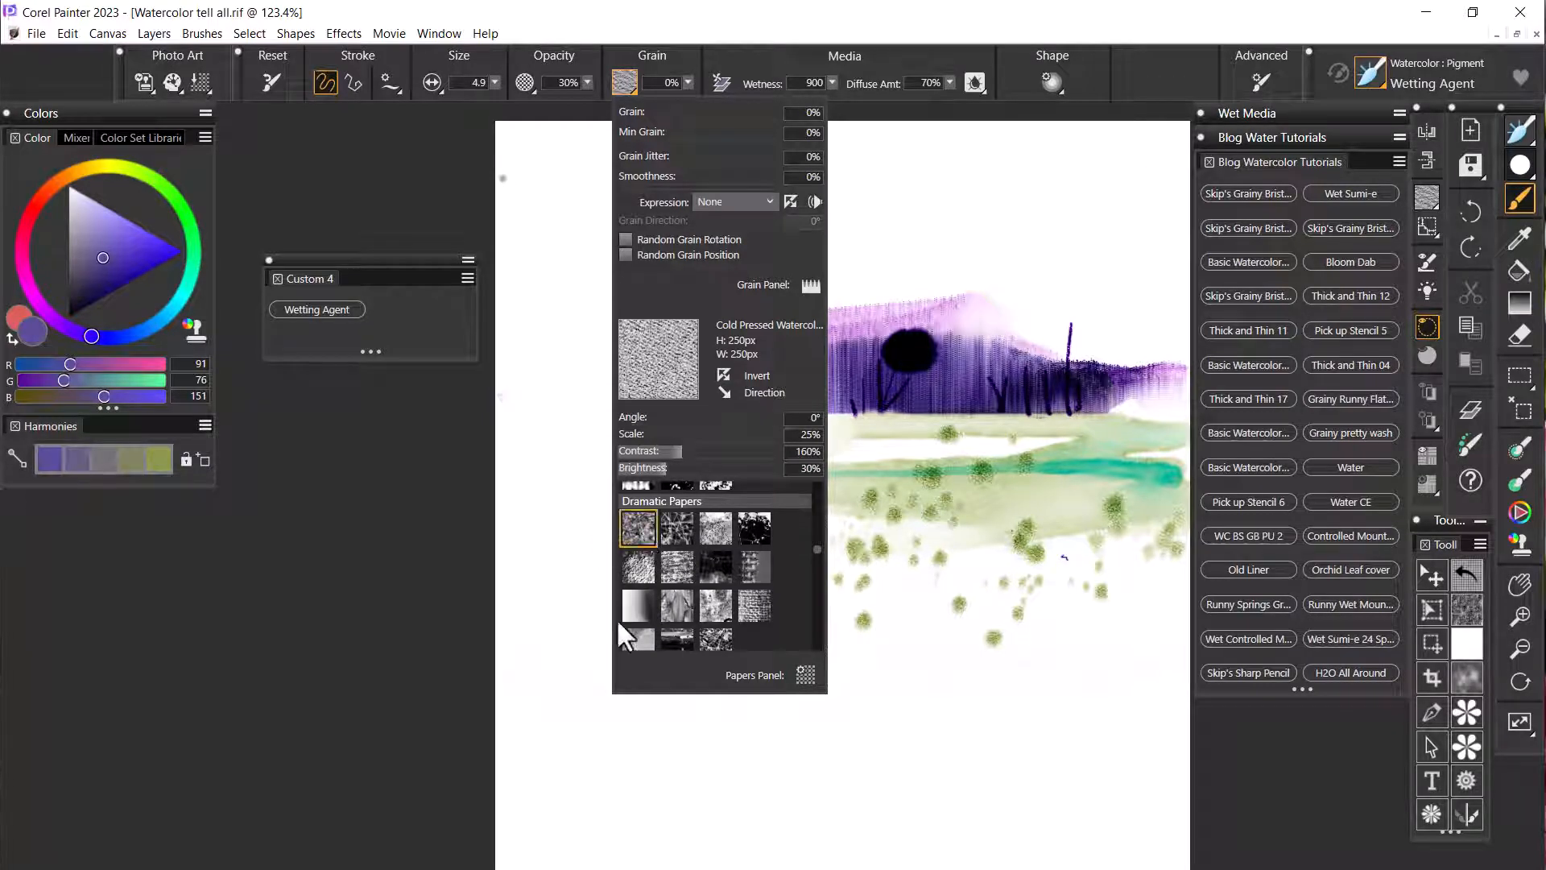
# Step: Try diffusing the black spot and purple hill with the Wetting Agent on the new paper texture, and undo the strokes
pyautogui.moveTo(912, 347)
pyautogui.mouseDown()
pyautogui.moveTo(900, 343)
pyautogui.moveTo(926, 351)
pyautogui.moveTo(793, 378)
pyautogui.moveTo(860, 346)
pyautogui.moveTo(805, 379)
pyautogui.moveTo(959, 348)
pyautogui.moveTo(1022, 366)
pyautogui.moveTo(998, 362)
pyautogui.moveTo(1071, 358)
pyautogui.moveTo(1038, 371)
pyautogui.moveTo(1079, 354)
pyautogui.moveTo(1111, 366)
pyautogui.mouseUp()
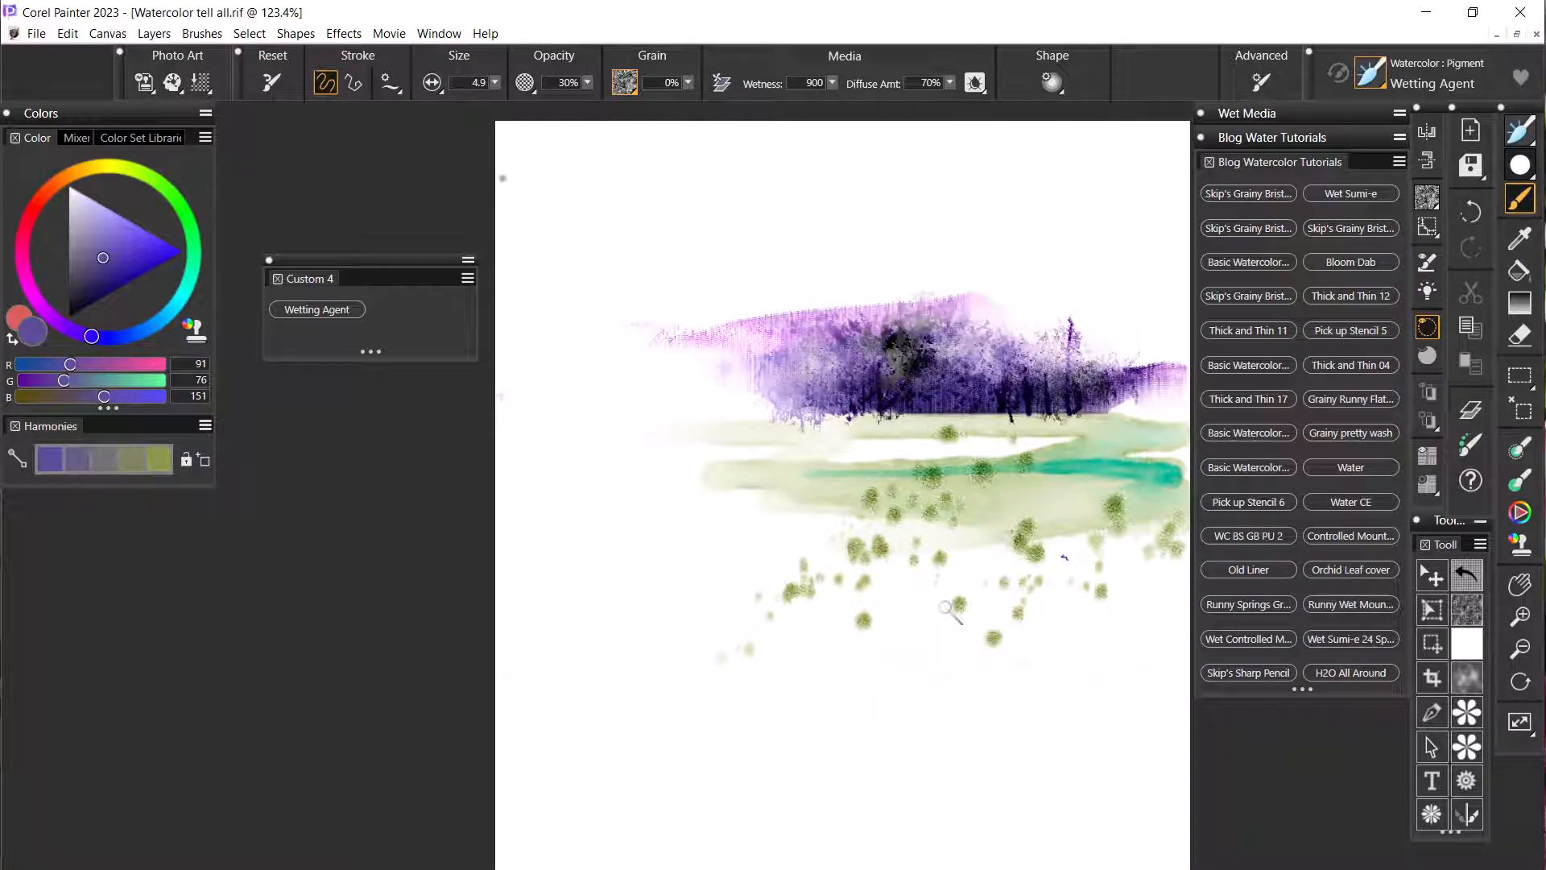
pyautogui.hotkey('ctrl', 'z')
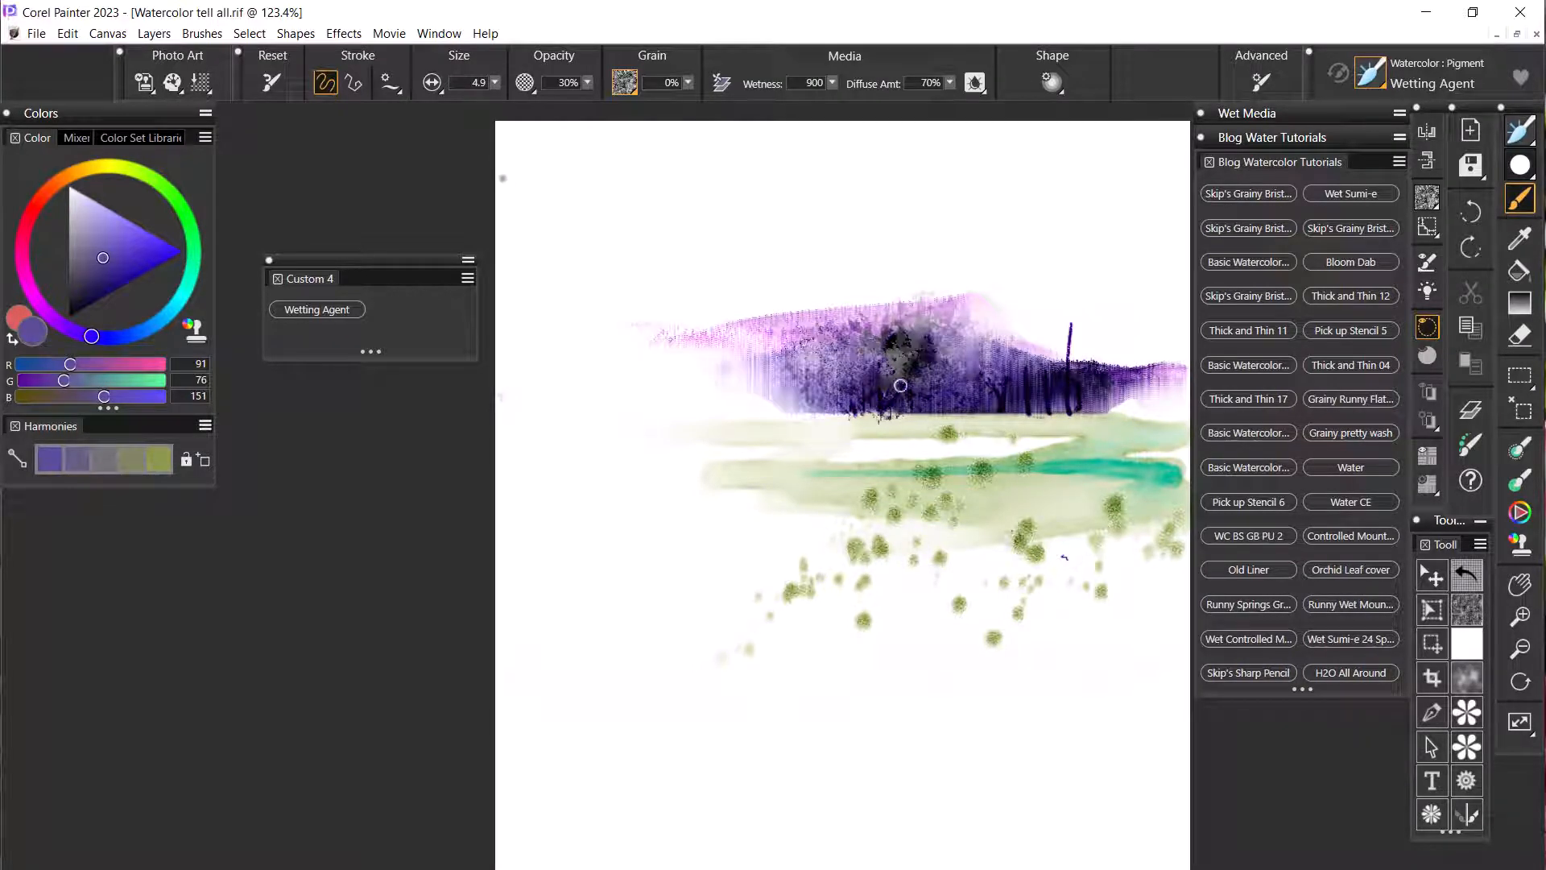
pyautogui.moveTo(900, 386)
pyautogui.mouseDown()
pyautogui.moveTo(846, 366)
pyautogui.moveTo(950, 339)
pyautogui.moveTo(933, 359)
pyautogui.mouseUp()
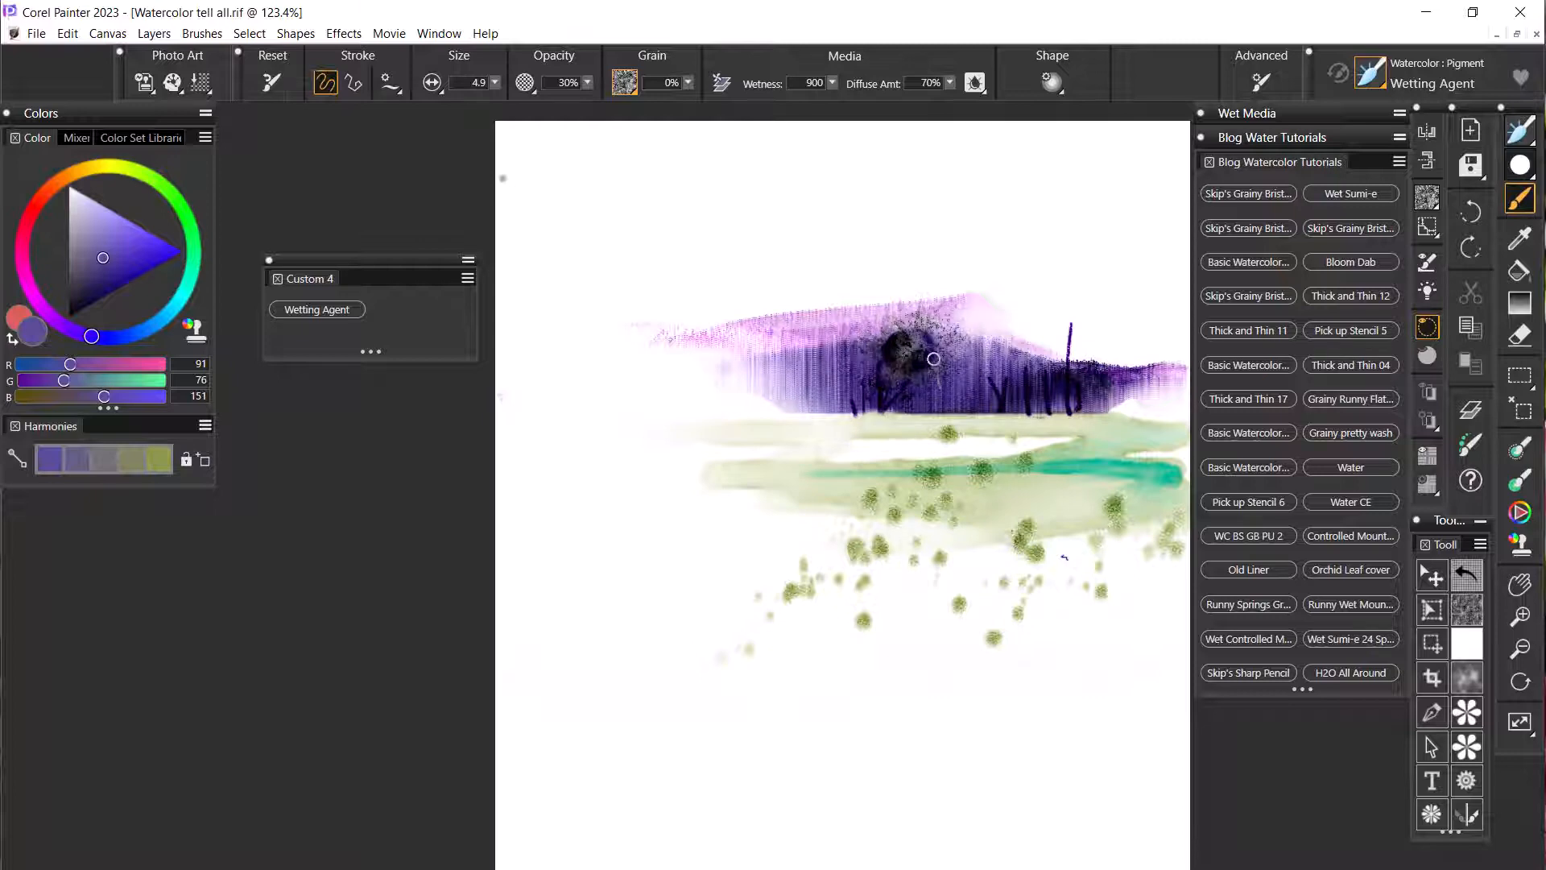
pyautogui.hotkey('ctrl', 'z')
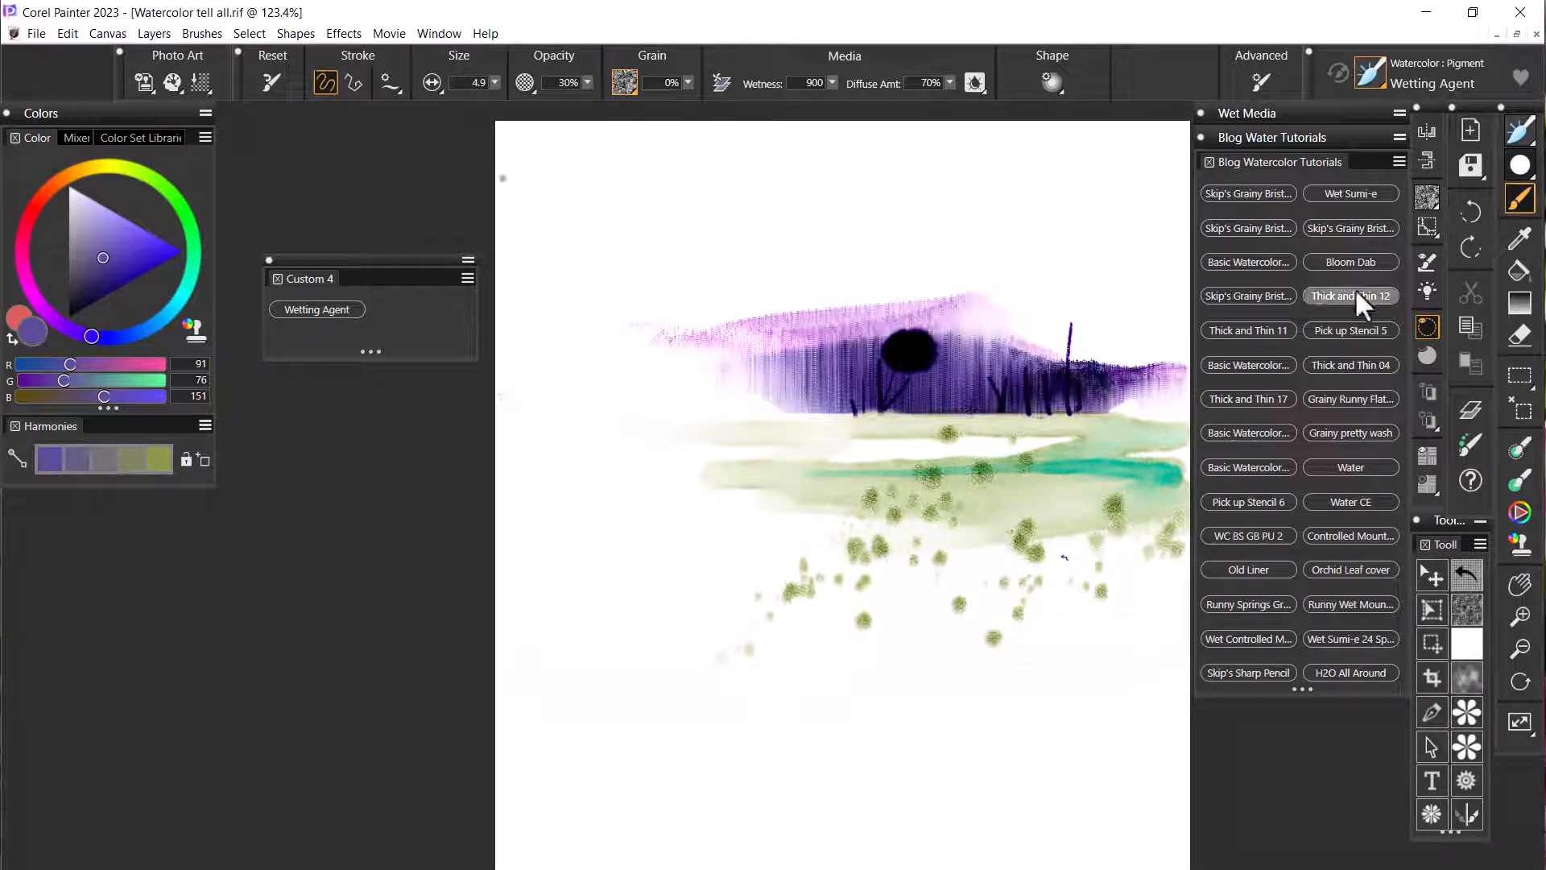
# Step: Choose the Bloom Dab brush and paint purple foliage over the black spot and along the tree trunks on the hill
pyautogui.click(1355, 262)
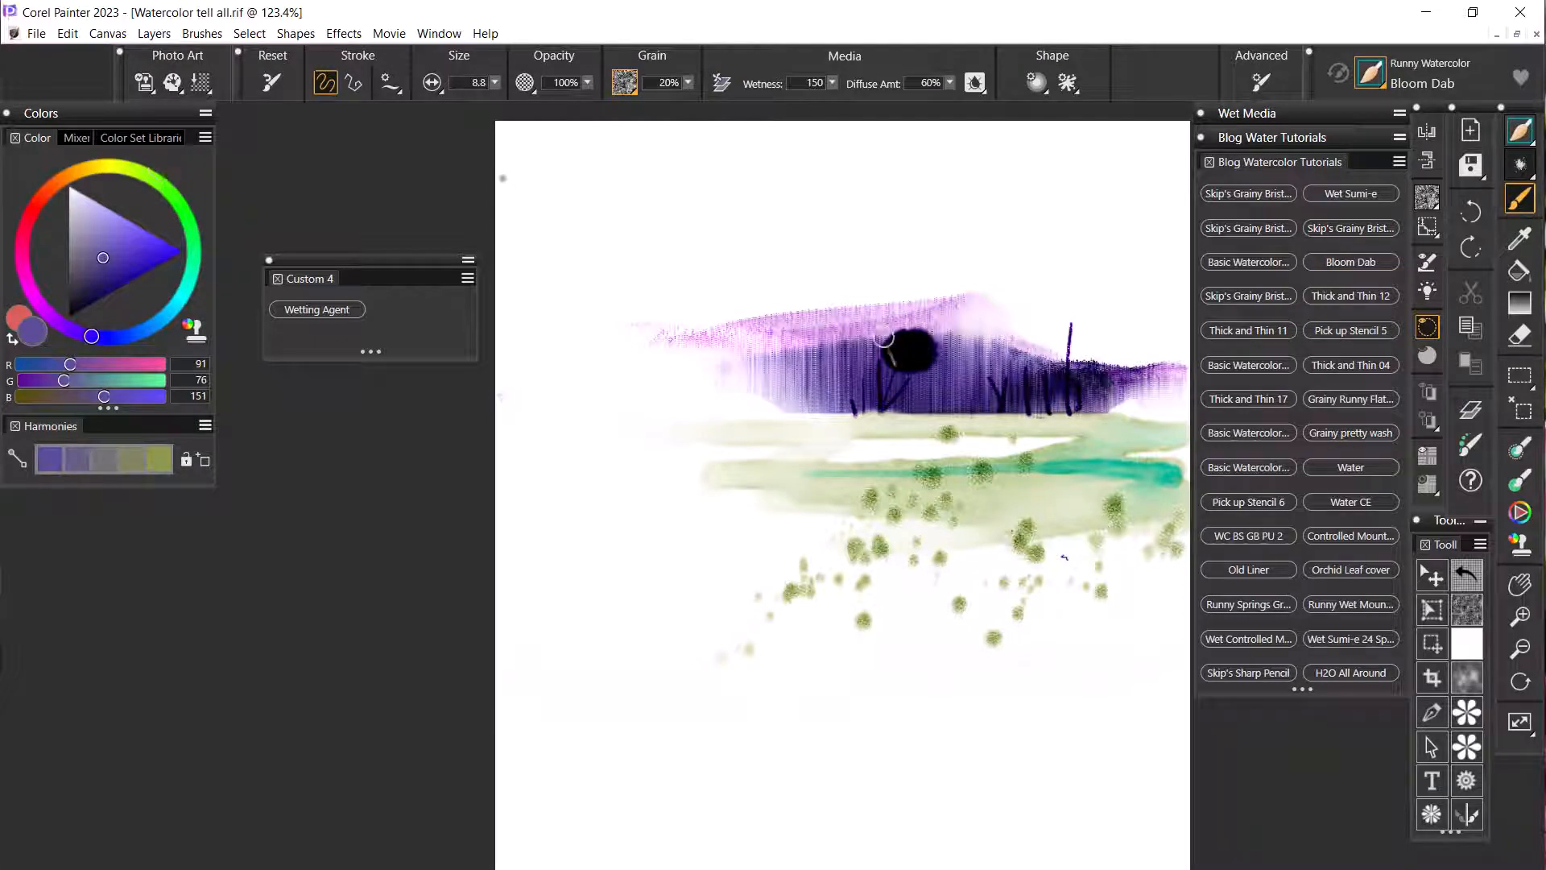
pyautogui.moveTo(883, 340)
pyautogui.mouseDown()
pyautogui.moveTo(933, 344)
pyautogui.moveTo(850, 358)
pyautogui.moveTo(927, 362)
pyautogui.moveTo(814, 378)
pyautogui.moveTo(919, 352)
pyautogui.moveTo(994, 368)
pyautogui.moveTo(974, 368)
pyautogui.moveTo(972, 340)
pyautogui.moveTo(946, 357)
pyautogui.moveTo(958, 375)
pyautogui.moveTo(1080, 360)
pyautogui.moveTo(1062, 359)
pyautogui.moveTo(1071, 332)
pyautogui.moveTo(1110, 336)
pyautogui.moveTo(1067, 313)
pyautogui.moveTo(1088, 367)
pyautogui.moveTo(1119, 374)
pyautogui.moveTo(910, 371)
pyautogui.mouseUp()
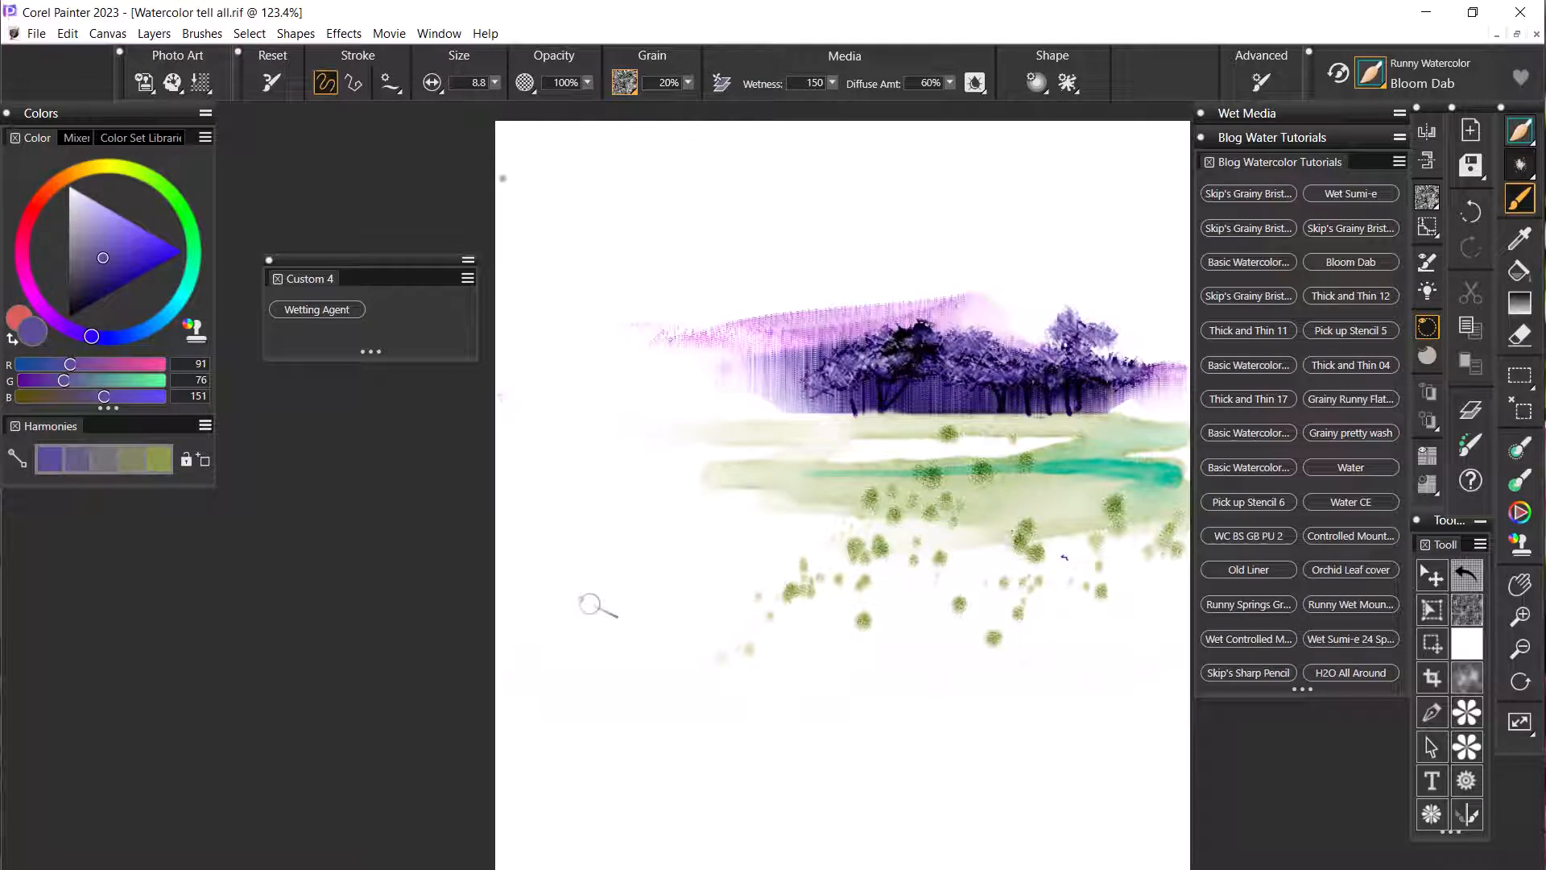
# Step: Set the colour to golden ochre (RGB 162, 127, 24) and dab highlights onto the purple tree foliage
pyautogui.click(102, 166)
pyautogui.moveTo(139, 243); pyautogui.dragTo(132, 263)
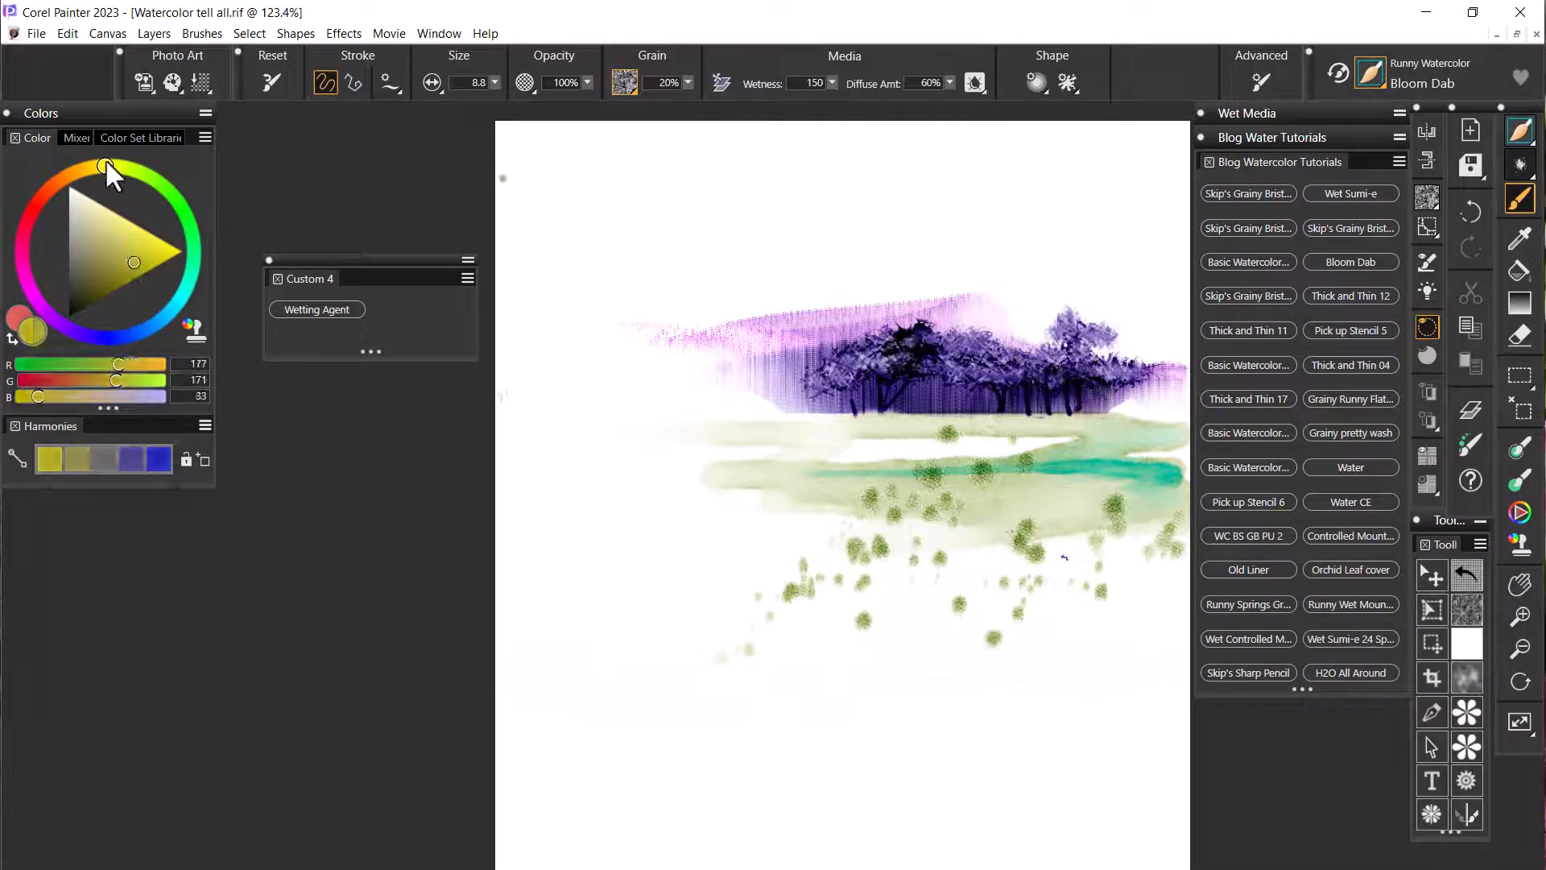
pyautogui.moveTo(105, 161); pyautogui.dragTo(85, 166)
pyautogui.moveTo(131, 260); pyautogui.dragTo(131, 268)
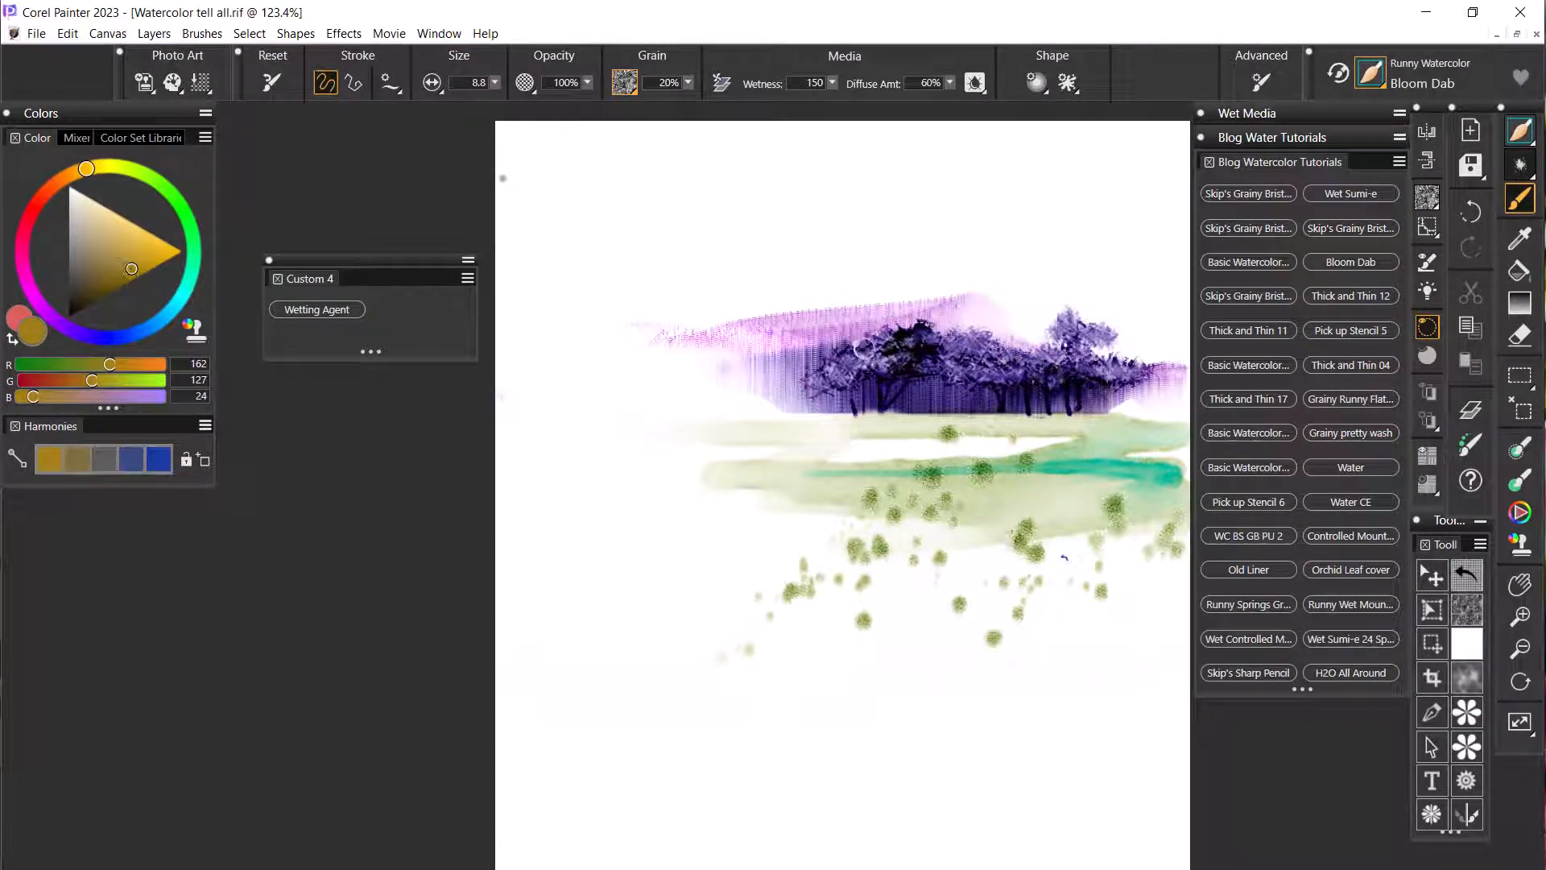
pyautogui.moveTo(885, 352)
pyautogui.mouseDown()
pyautogui.moveTo(829, 371)
pyautogui.moveTo(886, 366)
pyautogui.moveTo(924, 337)
pyautogui.moveTo(999, 354)
pyautogui.moveTo(905, 334)
pyautogui.moveTo(1008, 359)
pyautogui.moveTo(970, 370)
pyautogui.moveTo(979, 384)
pyautogui.moveTo(974, 359)
pyautogui.mouseUp()
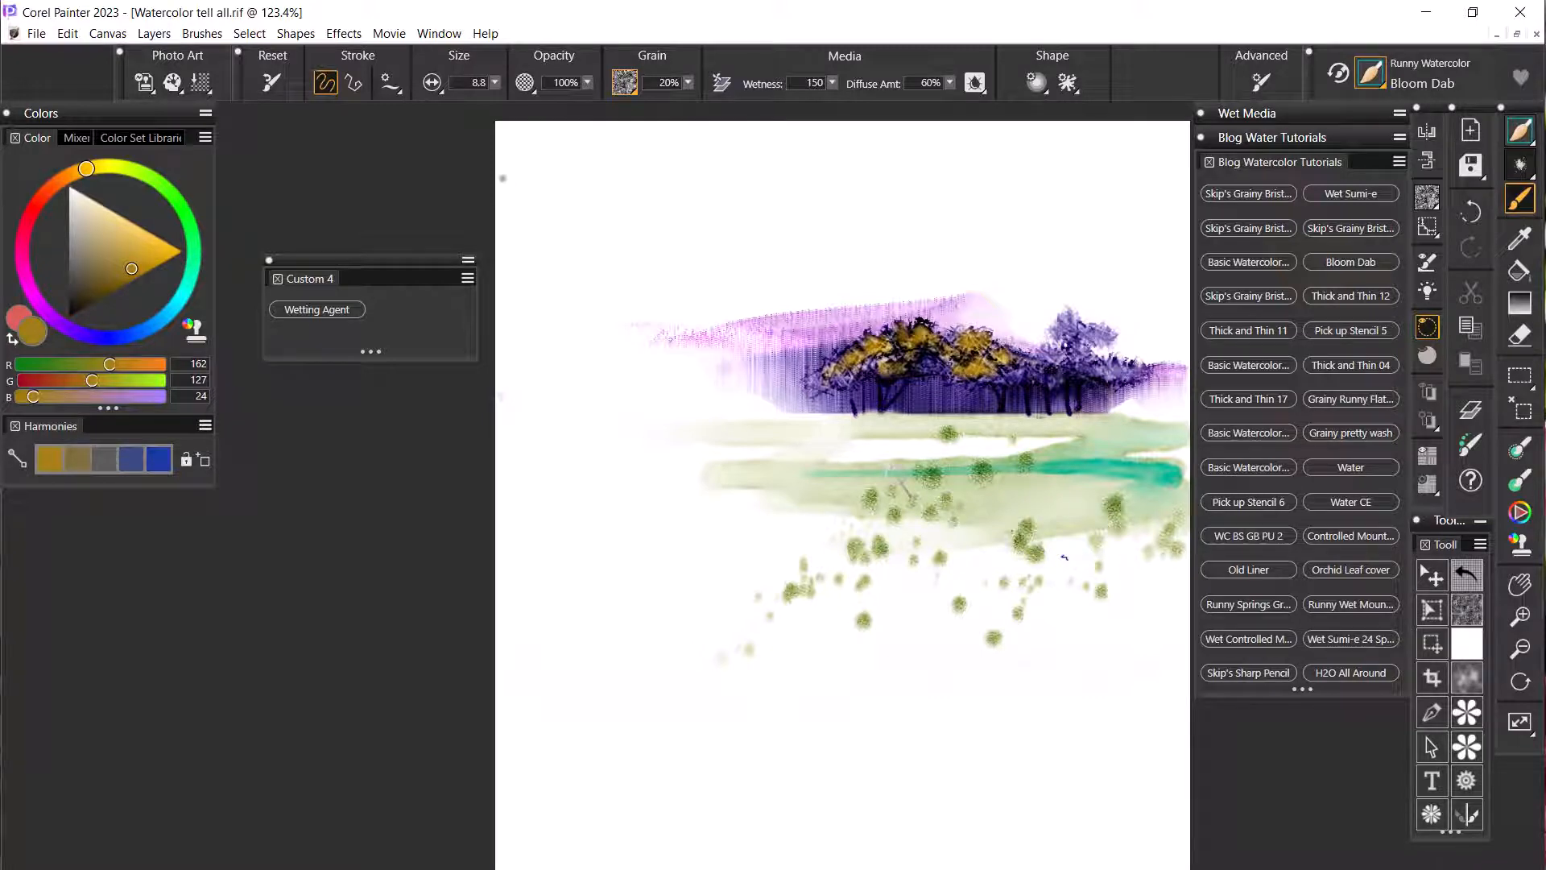
pyautogui.moveTo(1039, 360)
pyautogui.mouseDown()
pyautogui.moveTo(1069, 355)
pyautogui.moveTo(1066, 323)
pyautogui.moveTo(1097, 334)
pyautogui.moveTo(1088, 362)
pyautogui.moveTo(1103, 365)
pyautogui.moveTo(1055, 383)
pyautogui.mouseUp()
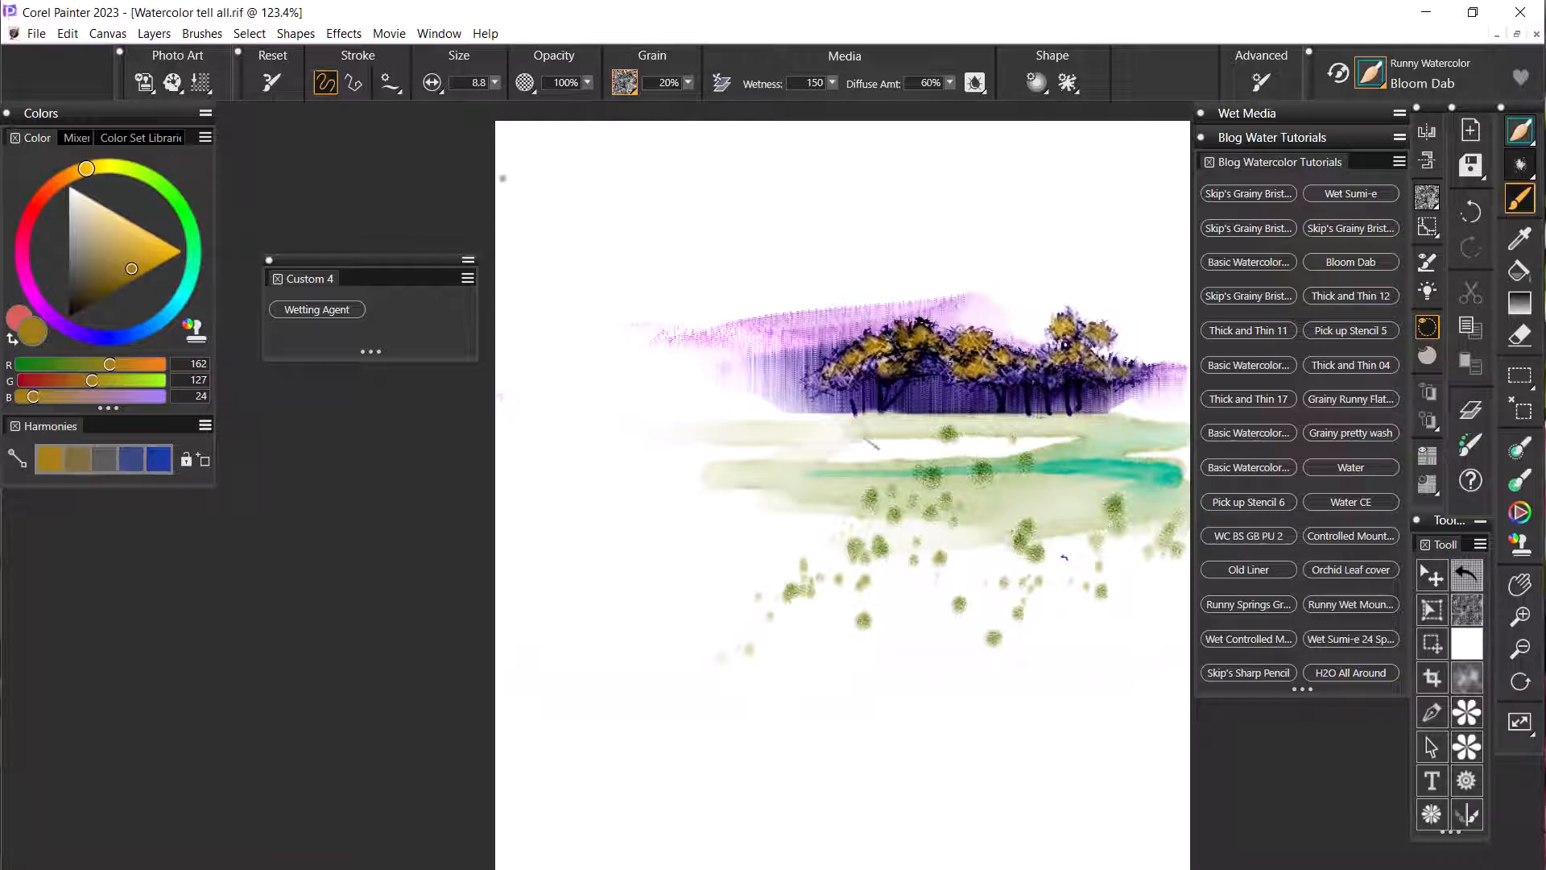
# Step: Set the colour to orange-red (RGB 196, 57, 30) and dab accents across the tree foliage
pyautogui.moveTo(75, 177); pyautogui.dragTo(50, 172)
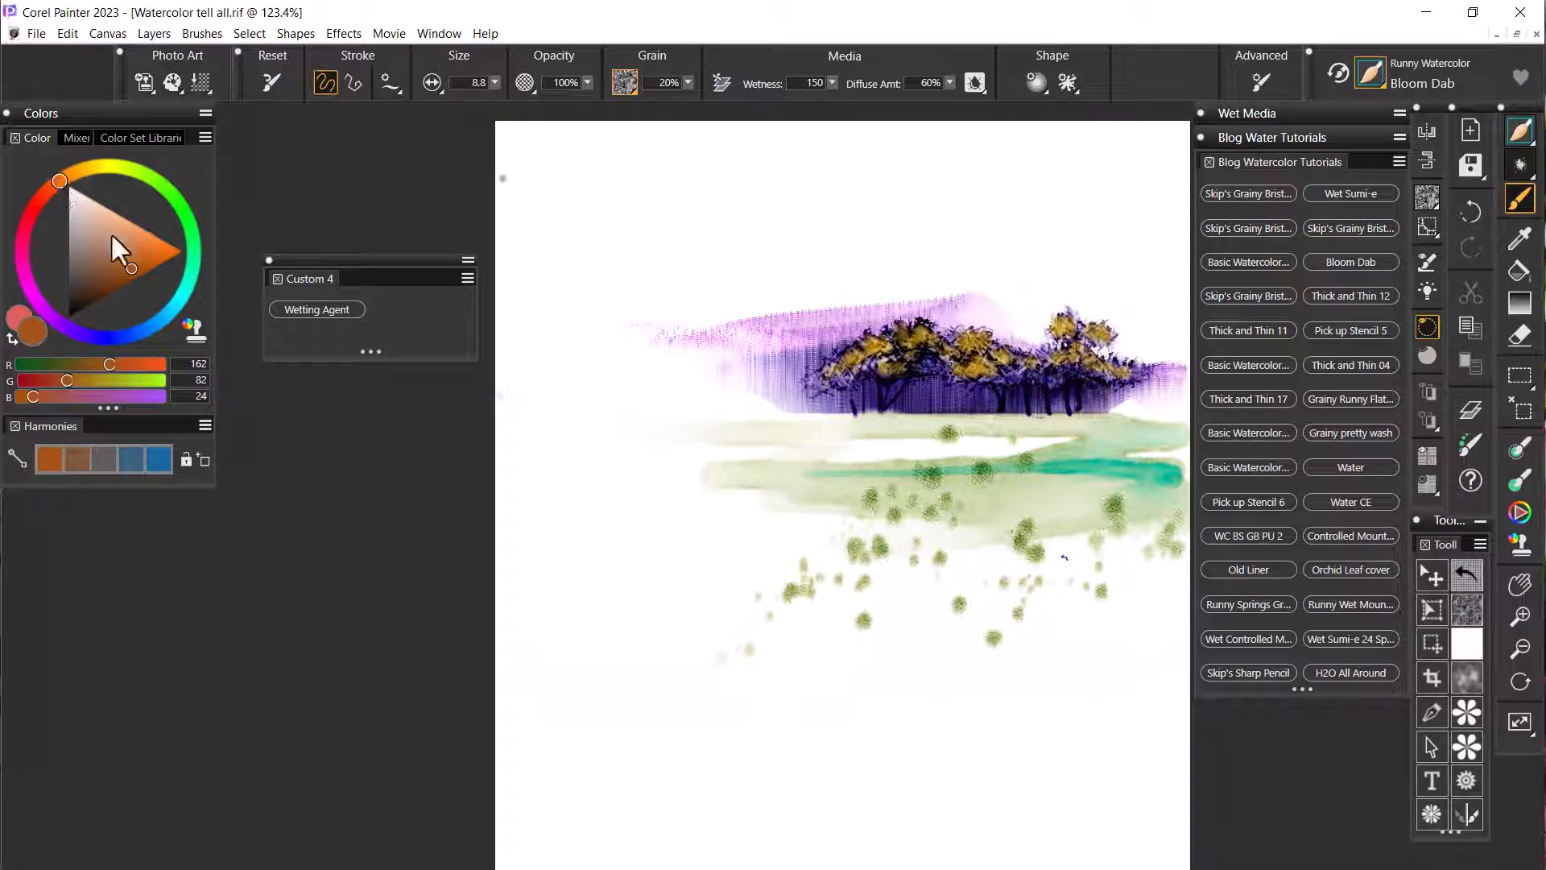
pyautogui.click(45, 196)
pyautogui.click(143, 258)
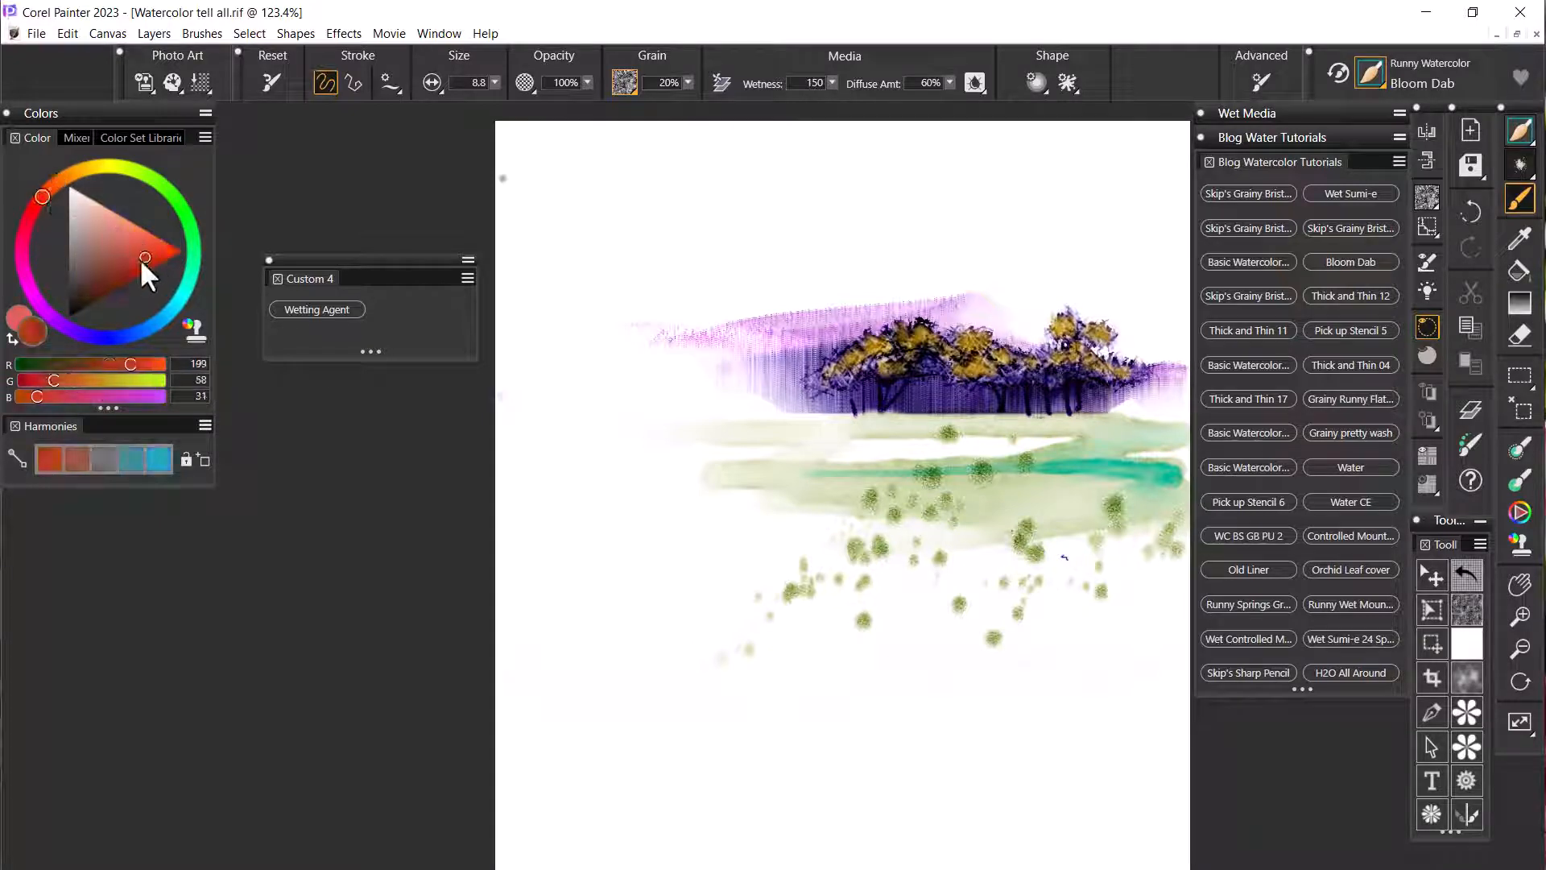
pyautogui.moveTo(891, 344)
pyautogui.mouseDown()
pyautogui.moveTo(853, 358)
pyautogui.moveTo(898, 338)
pyautogui.moveTo(948, 369)
pyautogui.moveTo(1101, 367)
pyautogui.mouseUp()
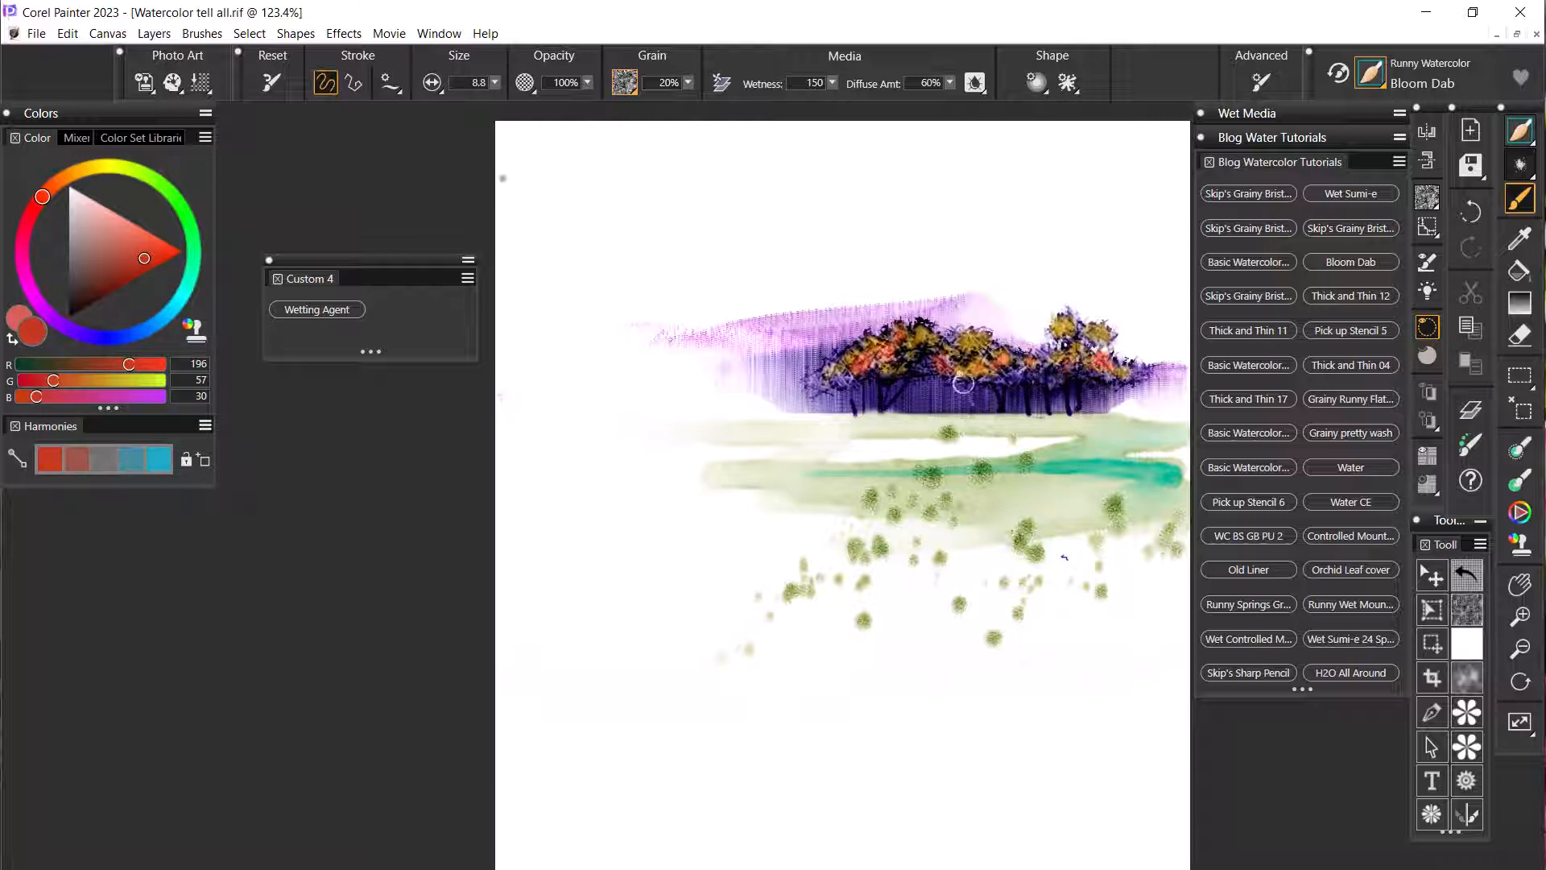
# Step: Set the colour to pale yellow (RGB 255, 242, 190) and dab light highlights across the crowns of the trees
pyautogui.moveTo(105, 162); pyautogui.dragTo(89, 162)
pyautogui.click(95, 219)
pyautogui.moveTo(95, 220); pyautogui.dragTo(97, 203)
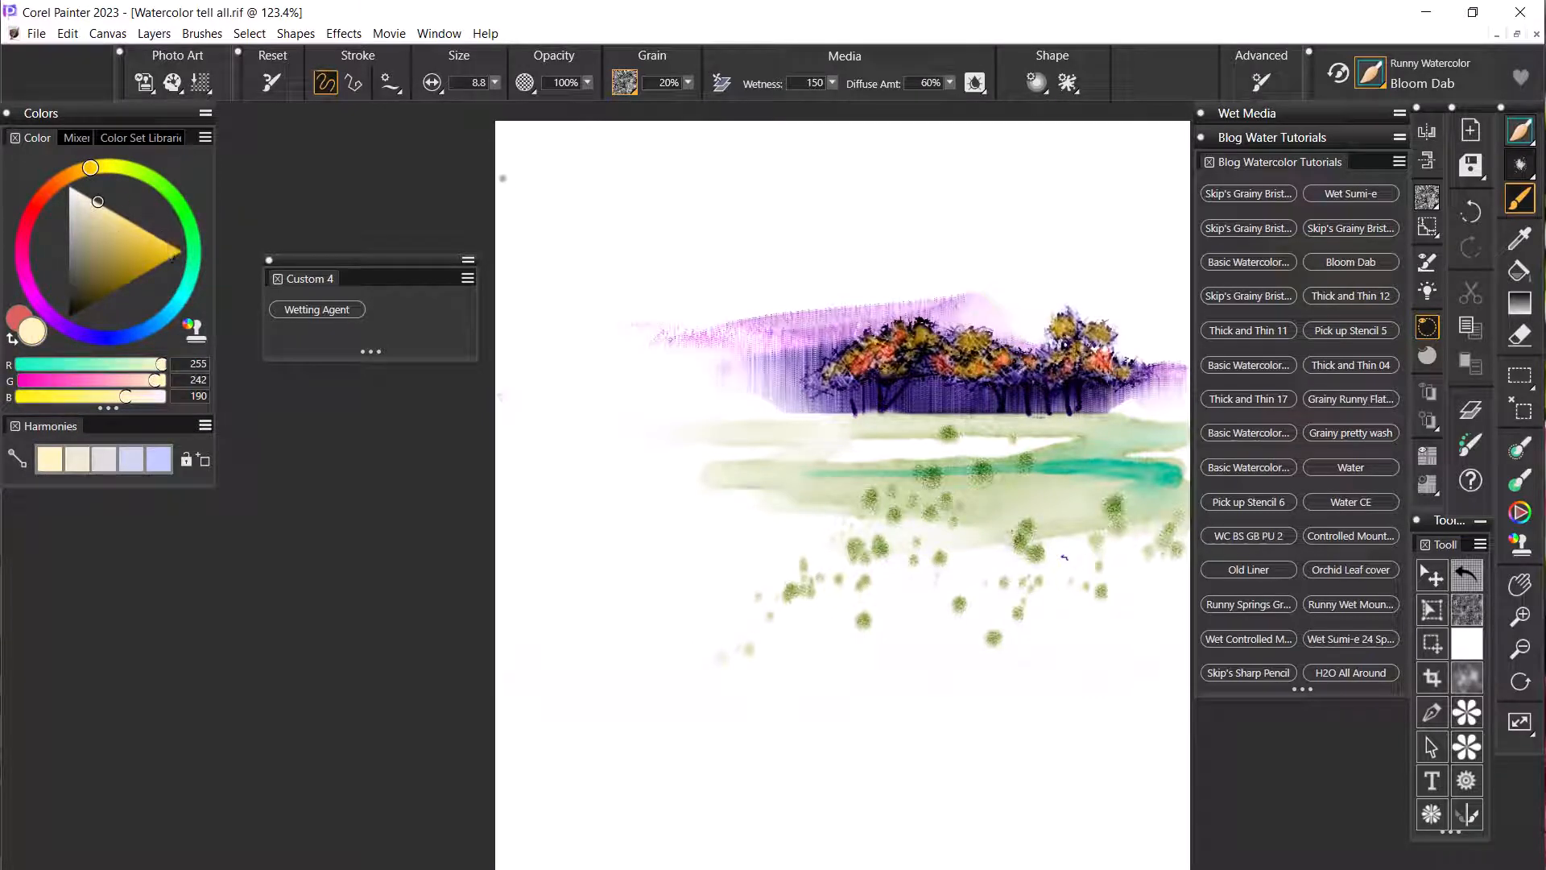
pyautogui.moveTo(860, 340); pyautogui.dragTo(818, 368)
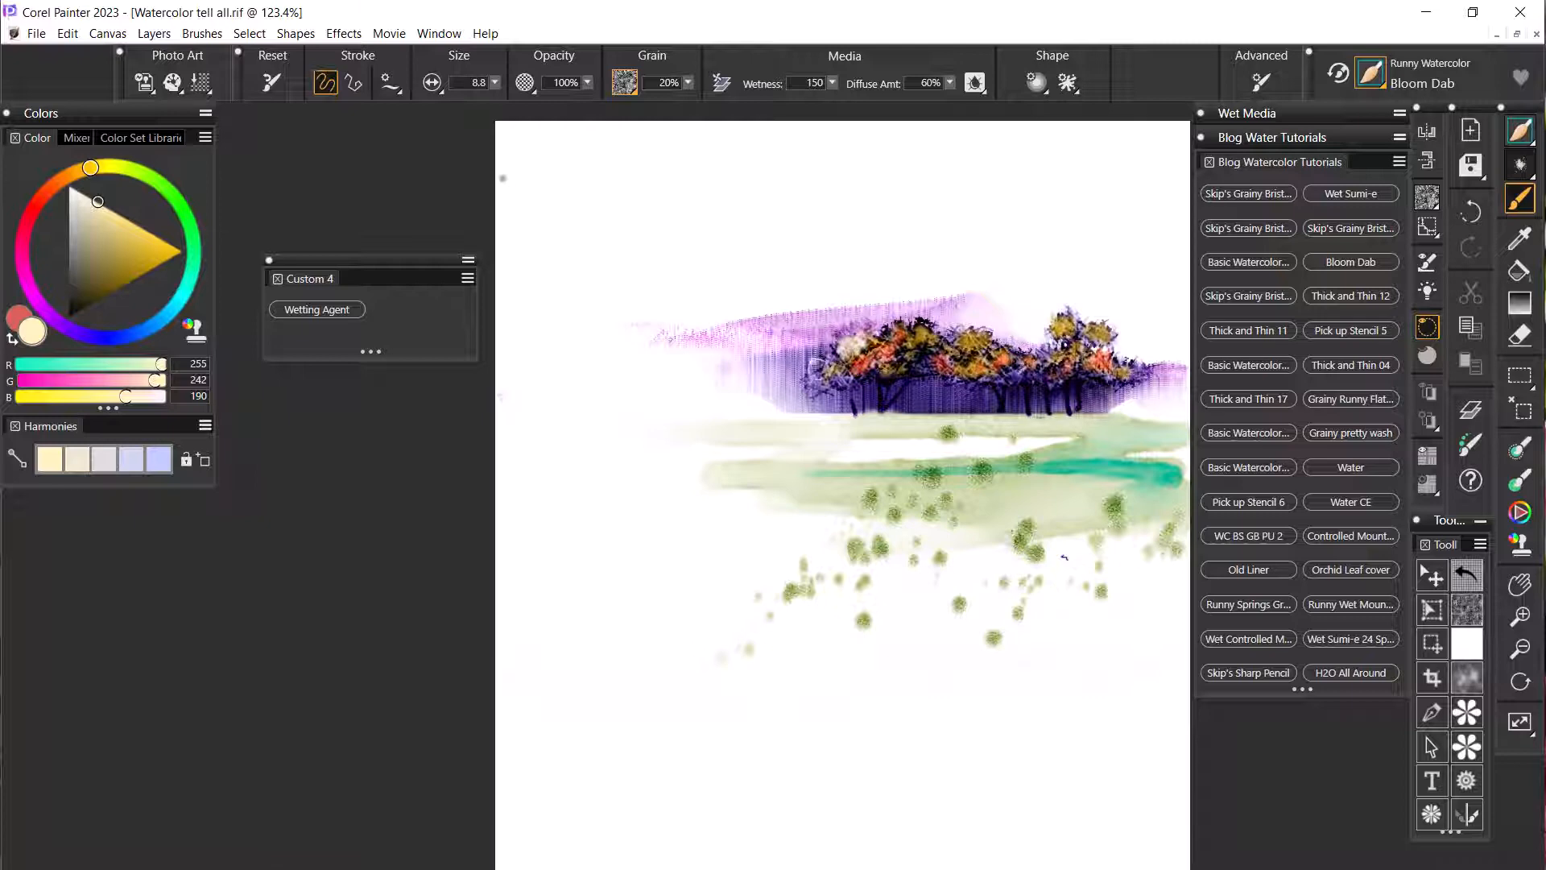
pyautogui.click(881, 340)
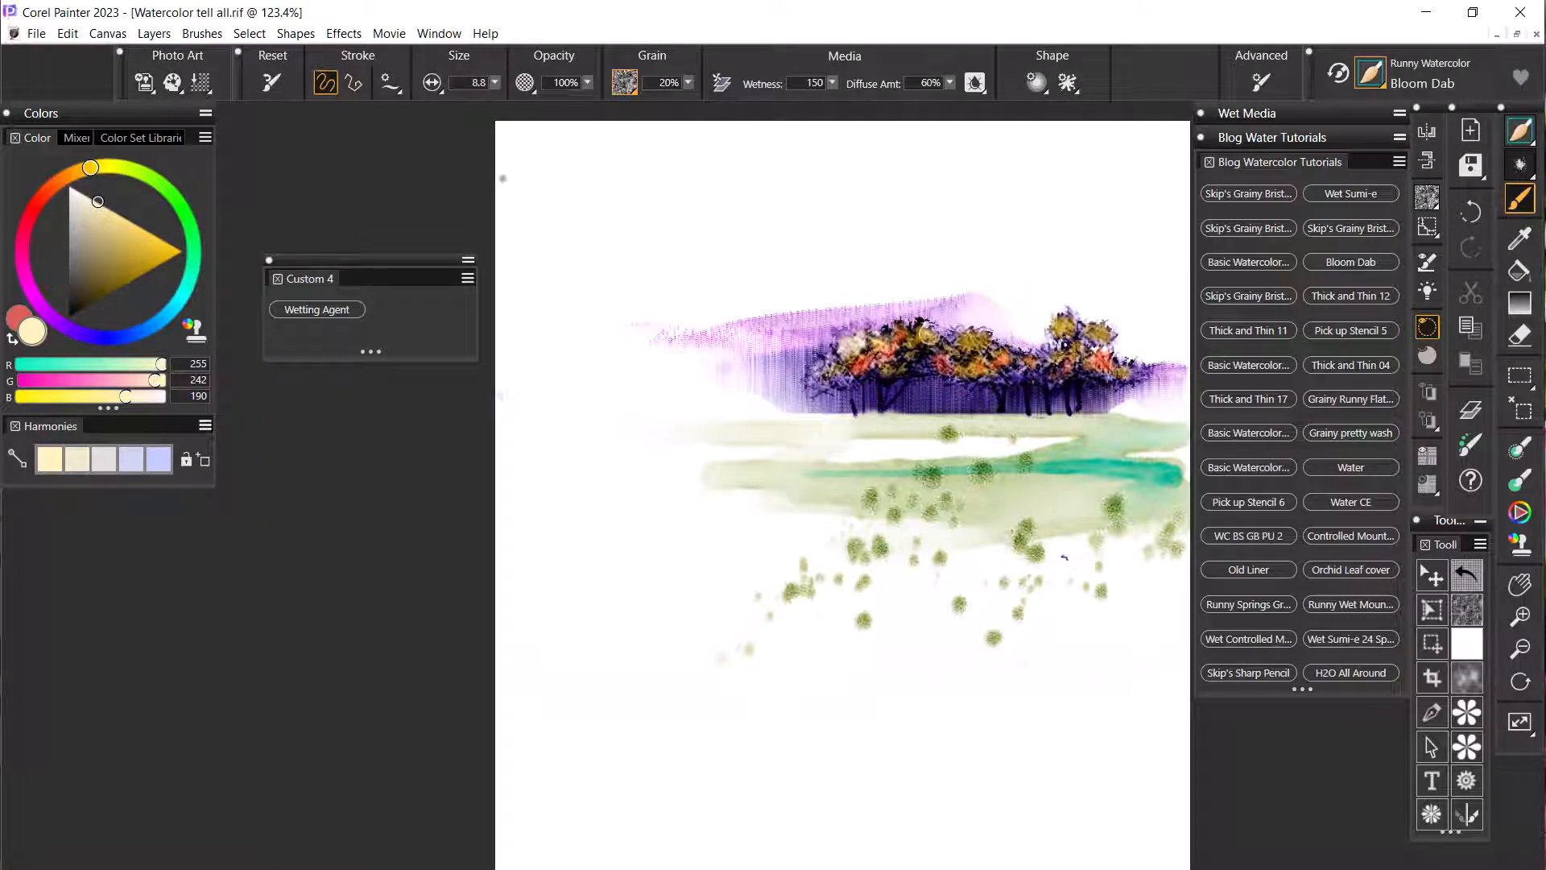
pyautogui.click(928, 334)
pyautogui.click(902, 327)
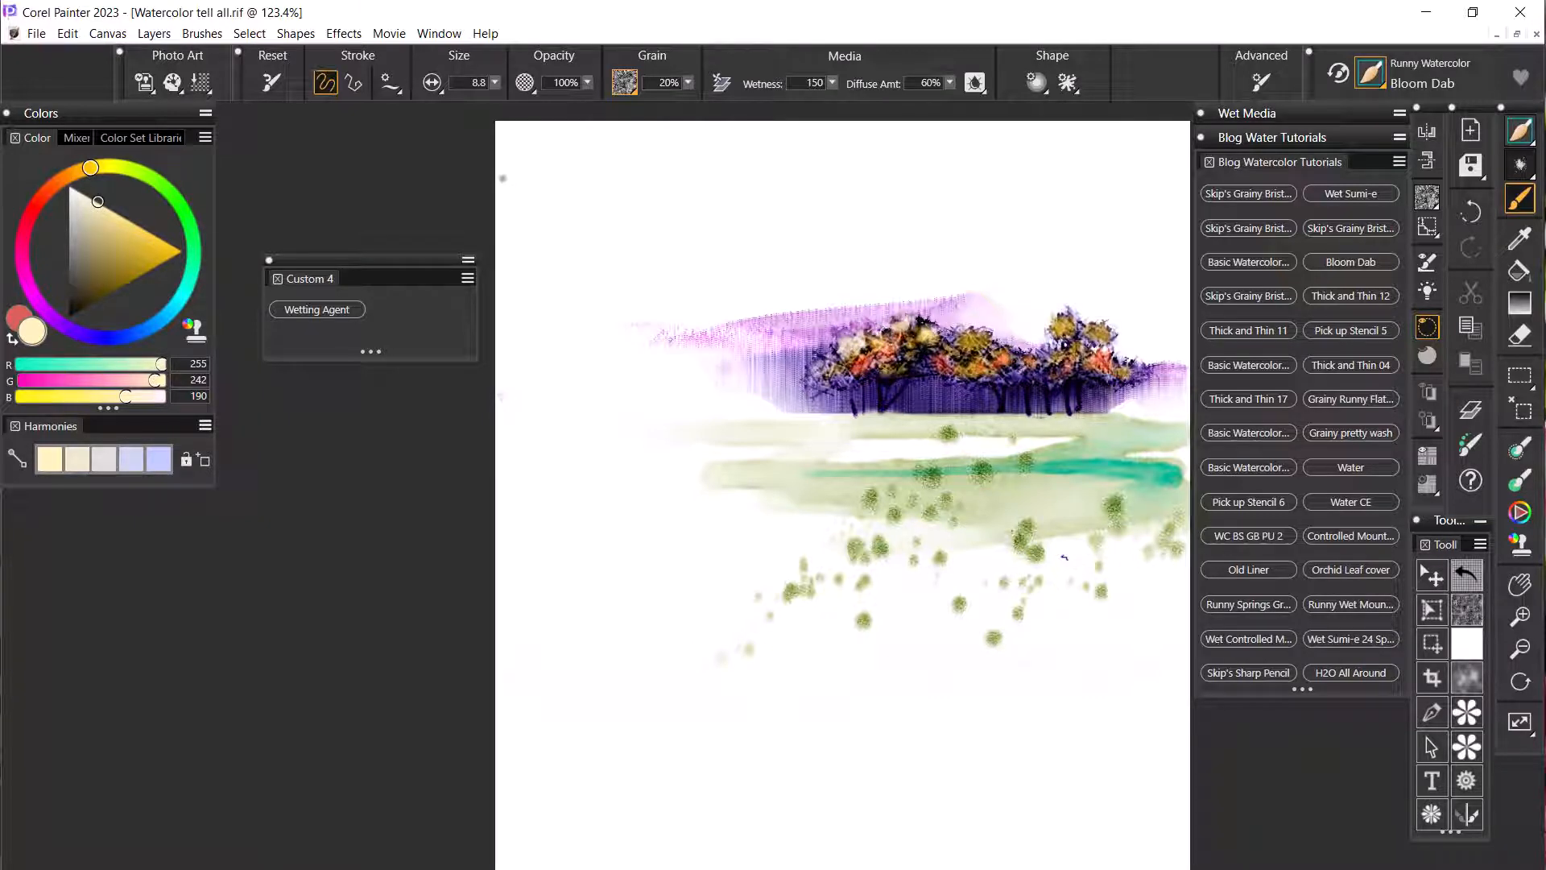
pyautogui.click(979, 346)
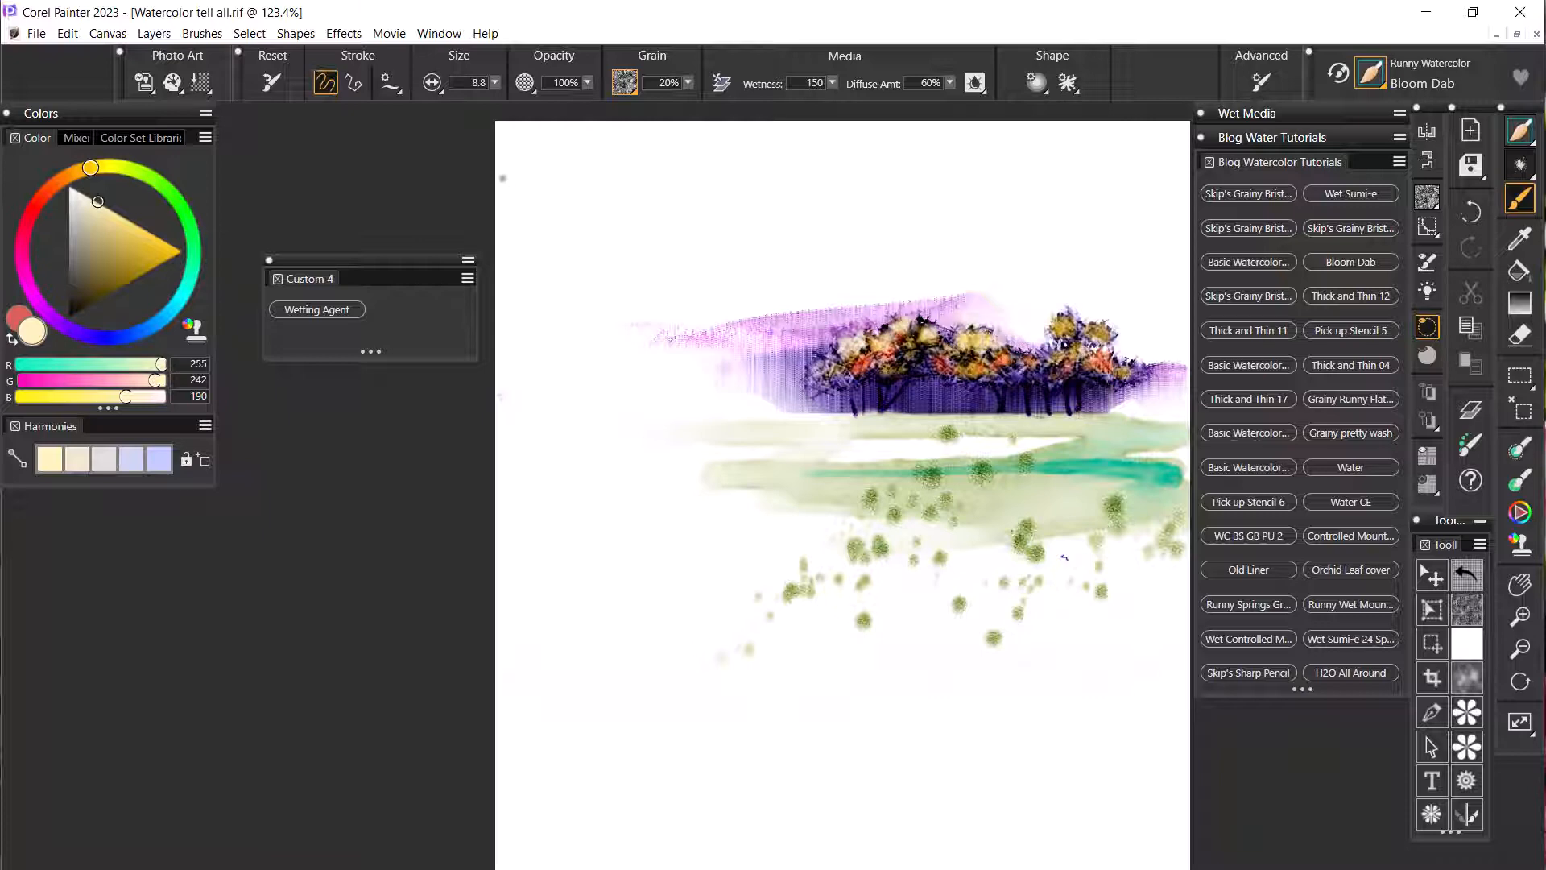
pyautogui.click(1077, 356)
pyautogui.click(1001, 362)
pyautogui.click(966, 366)
pyautogui.hotkey('ctrl', 'space')
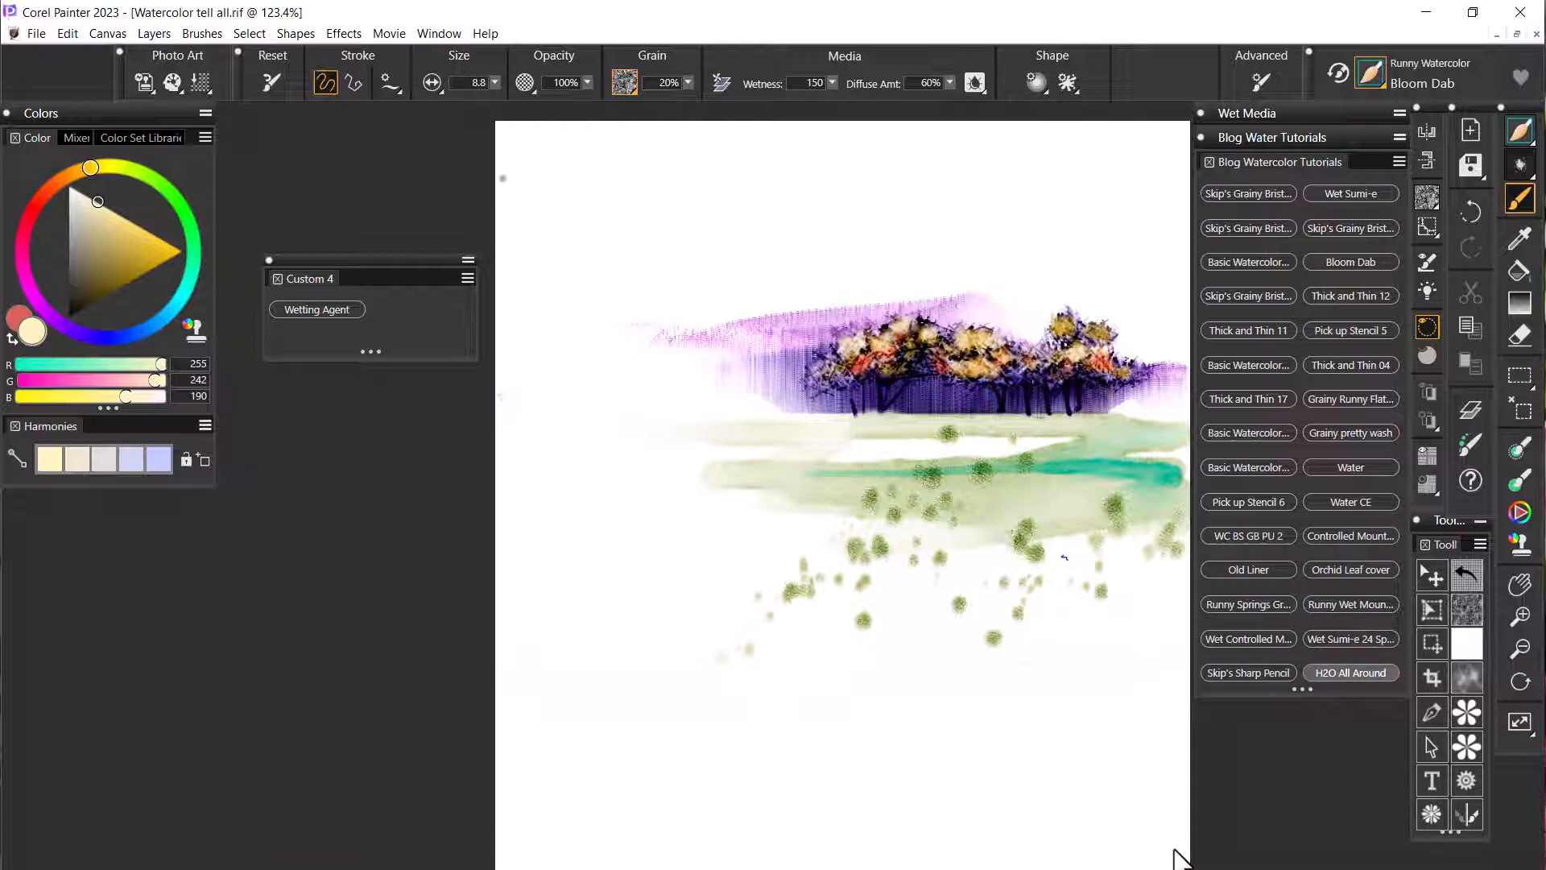
# Step: Choose the H2O All Around brush, try strokes over the foreground, and undo them
pyautogui.moveTo(1067, 667); pyautogui.dragTo(1073, 728)
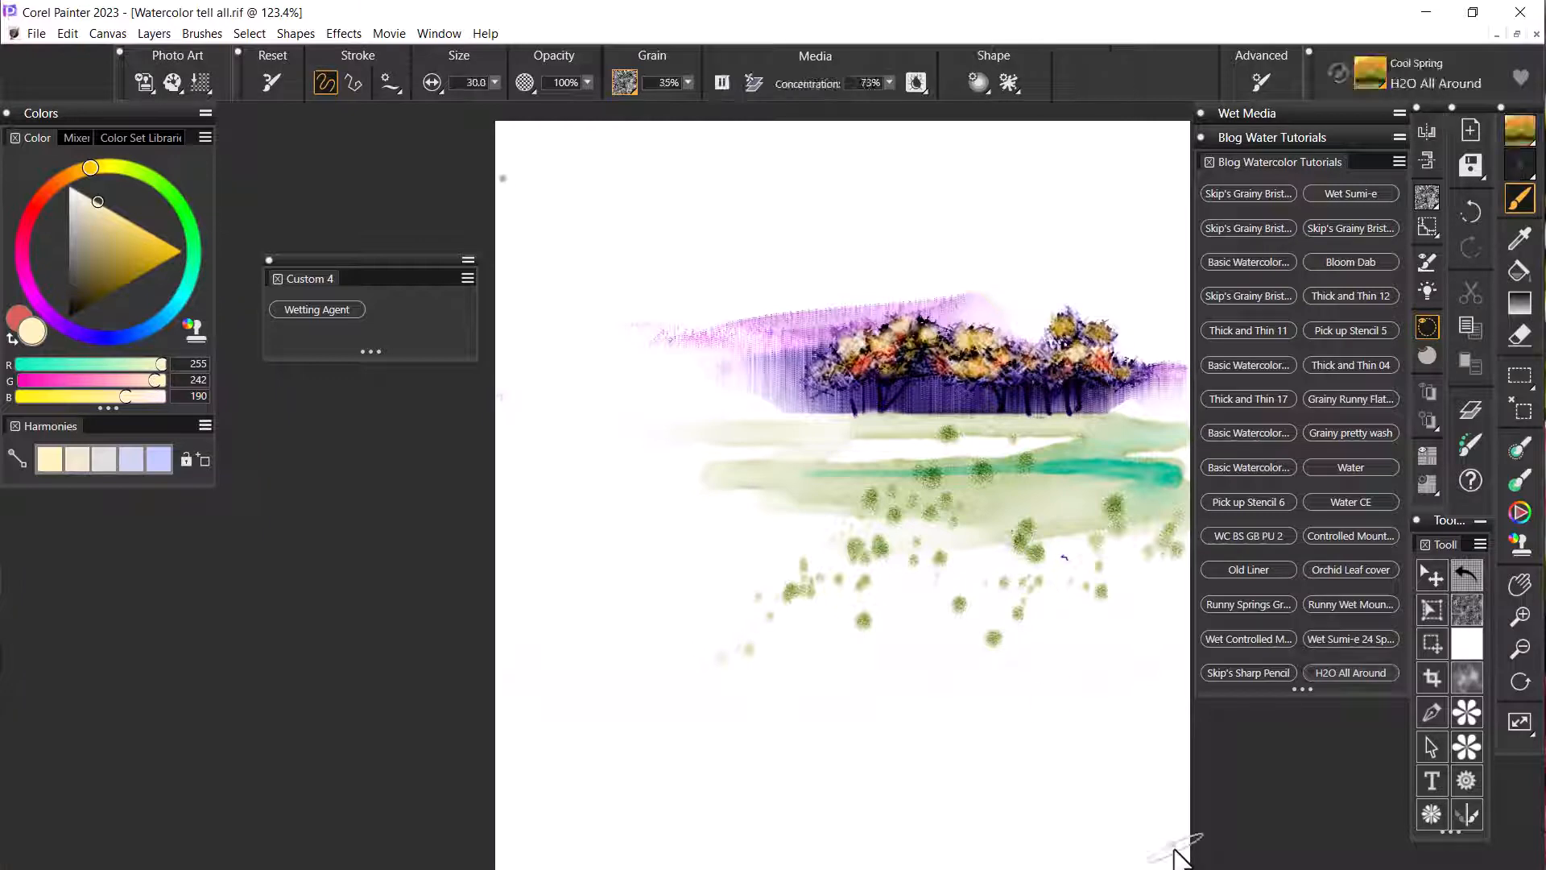
pyautogui.moveTo(1118, 525); pyautogui.dragTo(1123, 552)
pyautogui.hotkey('ctrl', 'z')
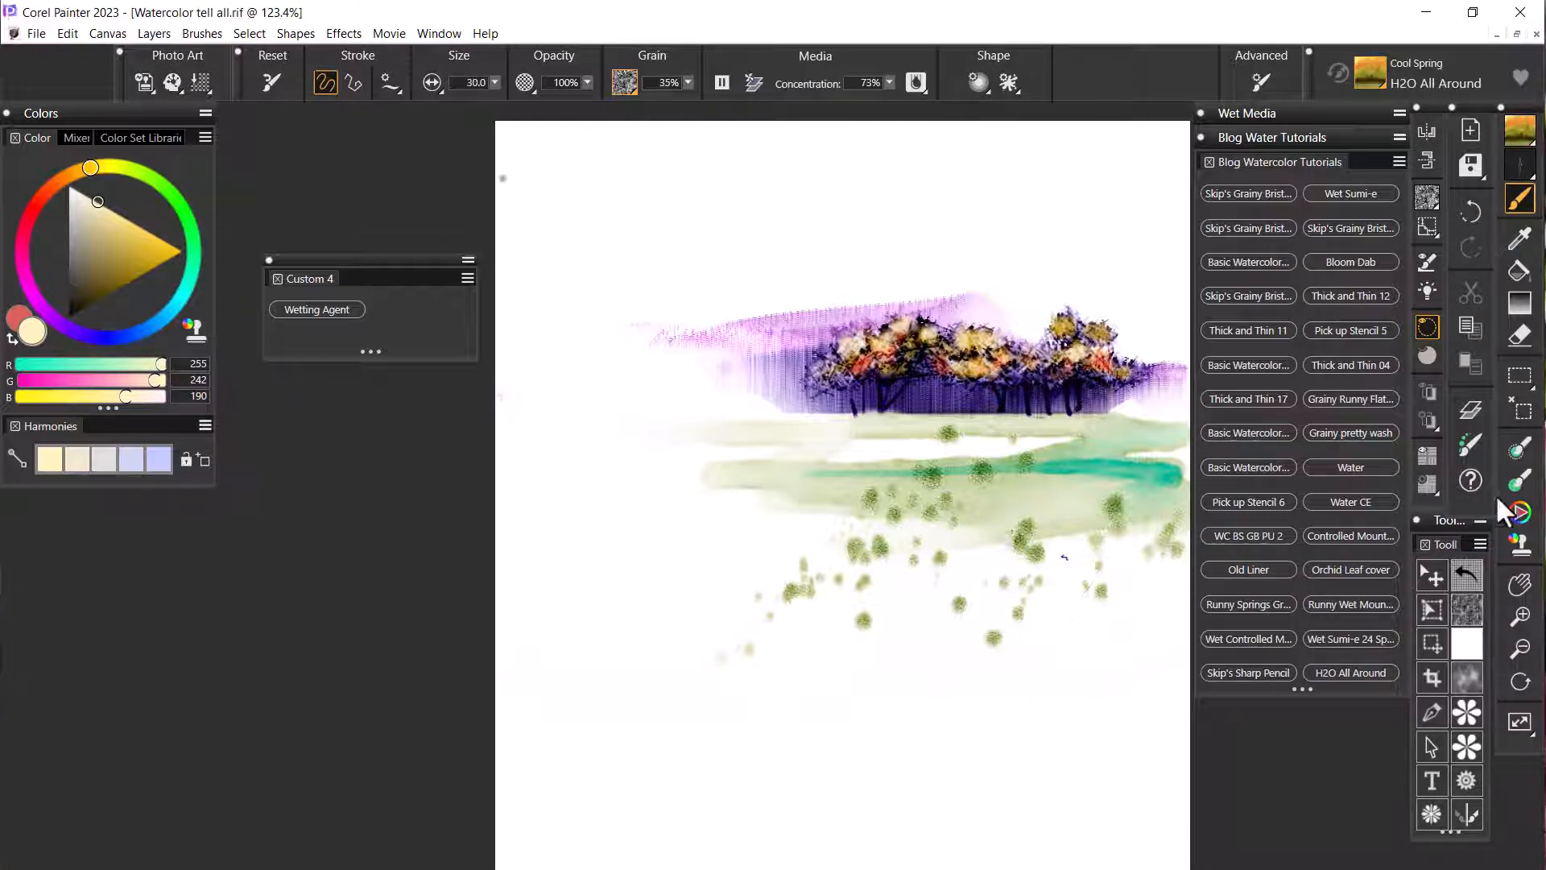
# Step: Set the brush size to 16.7 and the colour to dark olive (RGB 102, 84, 14), and paint a wash below the teal strip
pyautogui.moveTo(1129, 643); pyautogui.dragTo(1131, 649)
pyautogui.moveTo(111, 282); pyautogui.dragTo(107, 286)
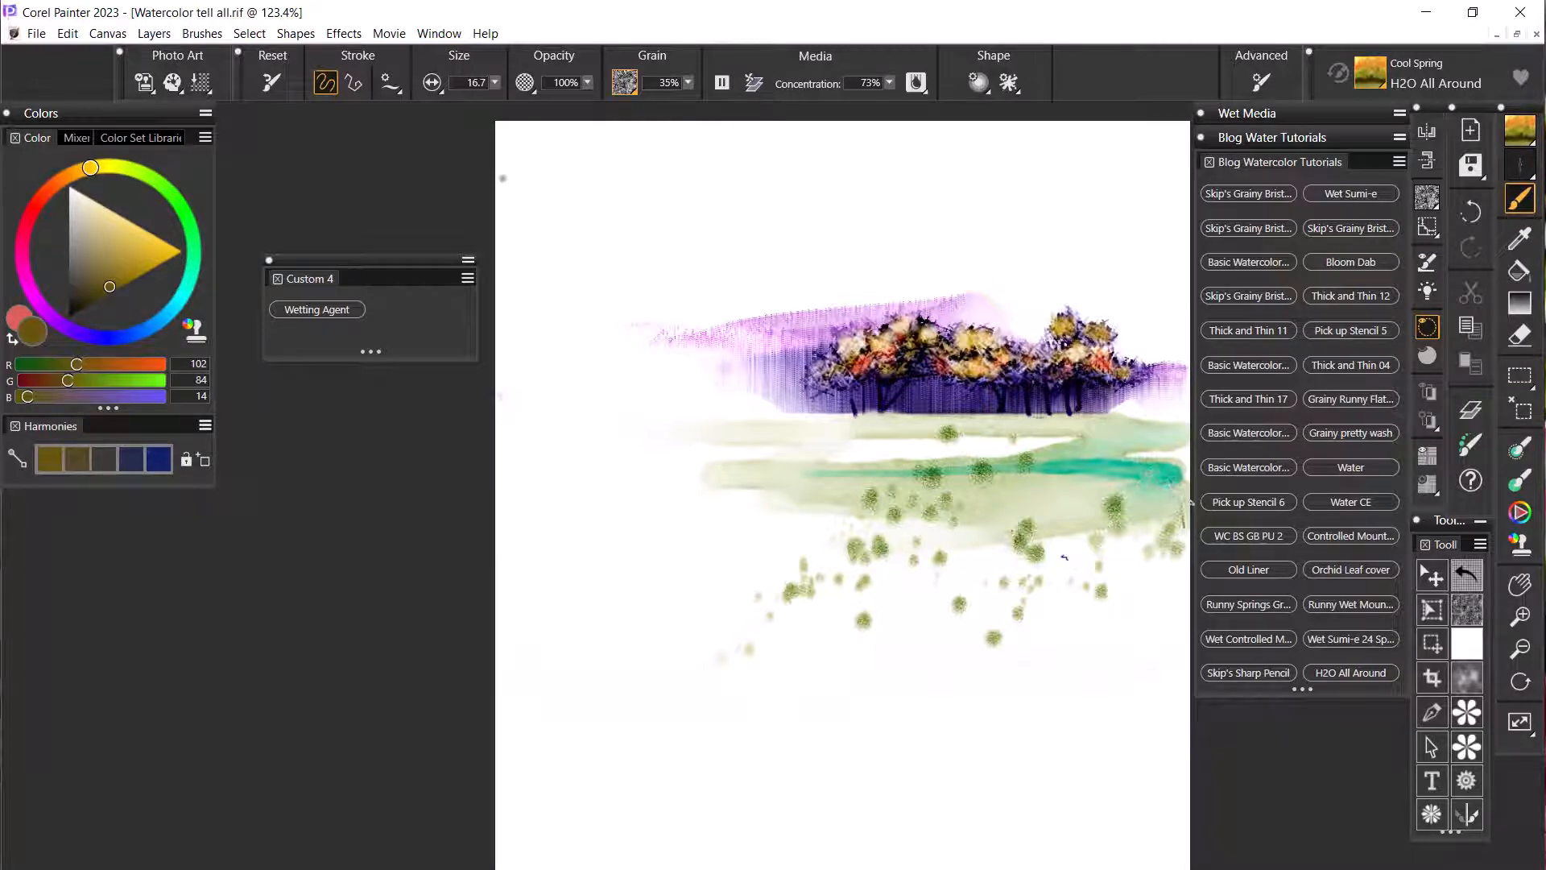
pyautogui.moveTo(1177, 487)
pyautogui.mouseDown()
pyautogui.moveTo(862, 486)
pyautogui.moveTo(798, 499)
pyautogui.moveTo(1076, 512)
pyautogui.moveTo(1129, 498)
pyautogui.moveTo(1169, 516)
pyautogui.moveTo(1169, 488)
pyautogui.moveTo(1181, 500)
pyautogui.moveTo(918, 512)
pyautogui.moveTo(1122, 492)
pyautogui.moveTo(972, 514)
pyautogui.moveTo(967, 492)
pyautogui.moveTo(1071, 481)
pyautogui.moveTo(939, 490)
pyautogui.moveTo(1151, 483)
pyautogui.moveTo(1067, 501)
pyautogui.moveTo(1170, 490)
pyautogui.moveTo(1129, 519)
pyautogui.moveTo(989, 510)
pyautogui.moveTo(1144, 511)
pyautogui.moveTo(996, 565)
pyautogui.moveTo(1171, 528)
pyautogui.moveTo(1182, 544)
pyautogui.moveTo(1093, 568)
pyautogui.moveTo(1144, 585)
pyautogui.moveTo(1051, 596)
pyautogui.moveTo(1171, 589)
pyautogui.moveTo(1114, 575)
pyautogui.moveTo(1154, 571)
pyautogui.moveTo(1148, 602)
pyautogui.moveTo(1175, 617)
pyautogui.moveTo(1136, 623)
pyautogui.moveTo(1175, 620)
pyautogui.moveTo(1173, 582)
pyautogui.mouseUp()
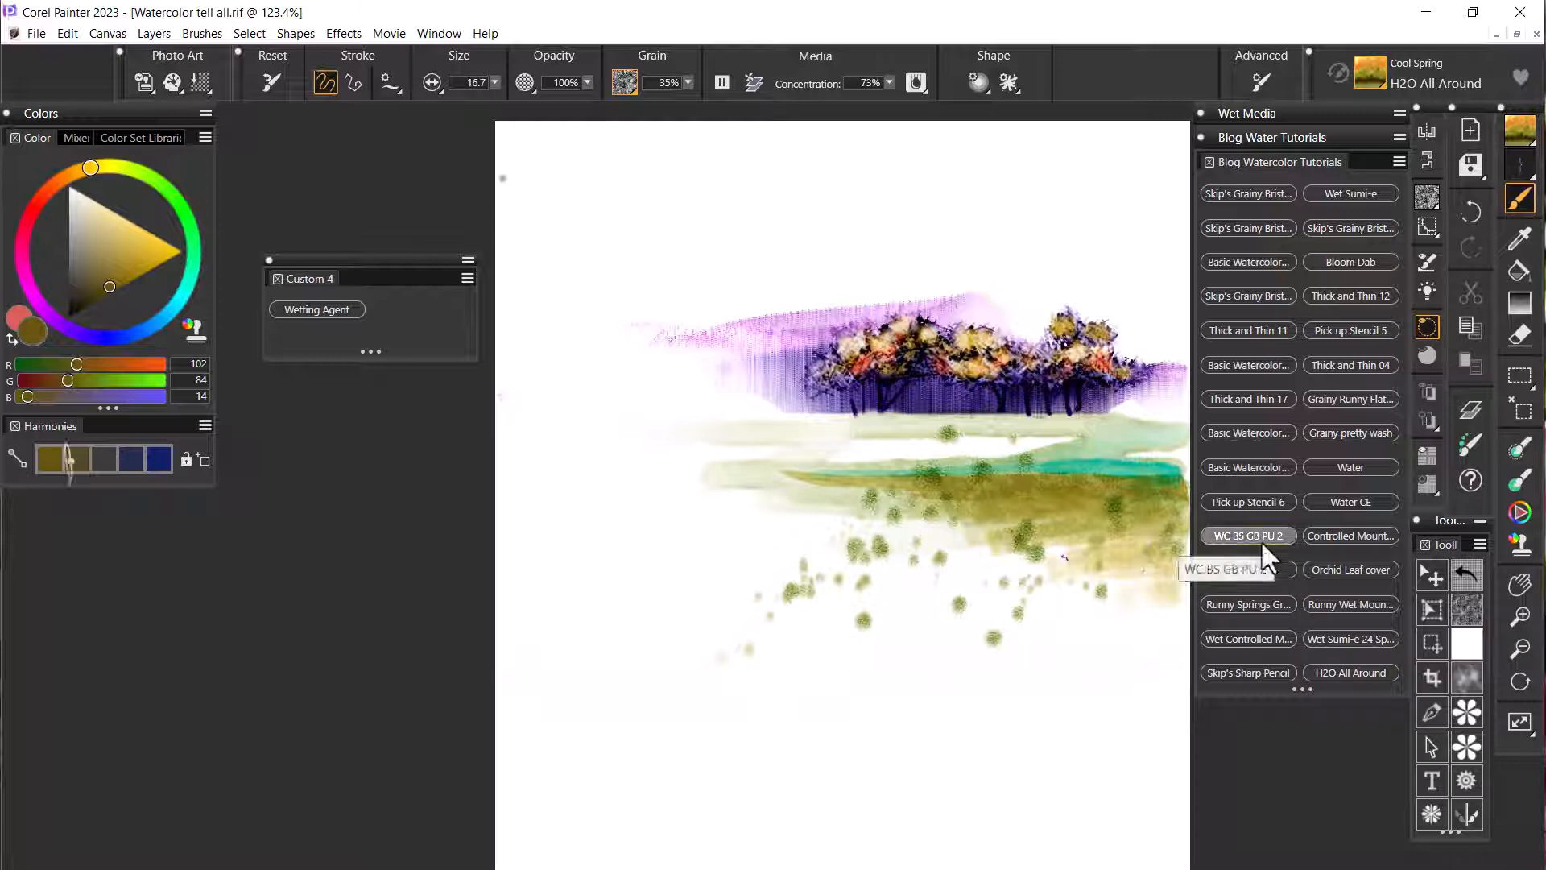